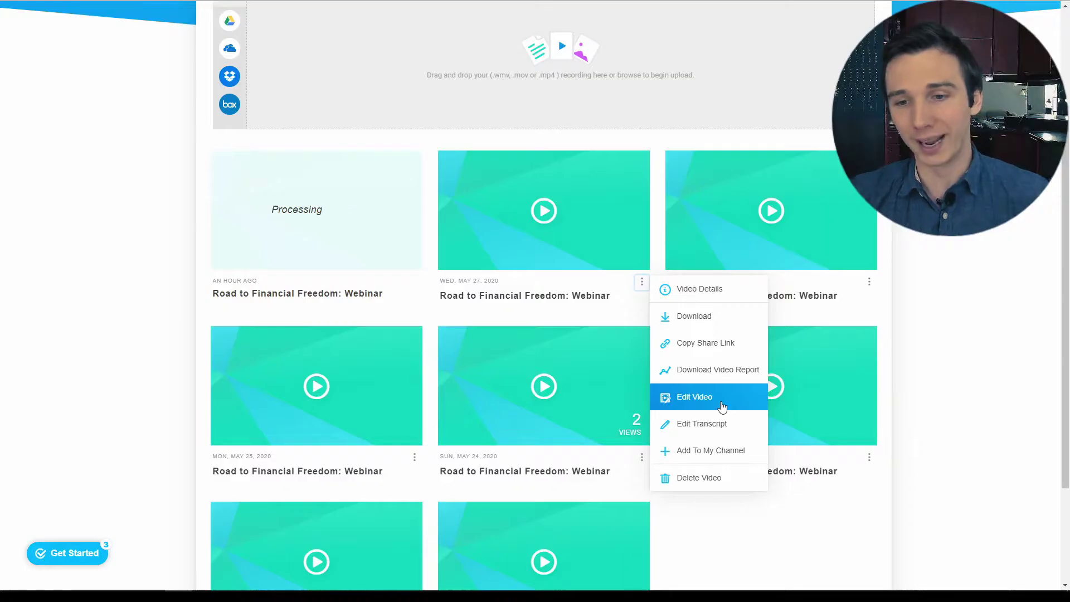
Step: Mark another section of the recording to trim, then build a report of the webinar analytics
click(721, 411)
drag(495, 415, 473, 416)
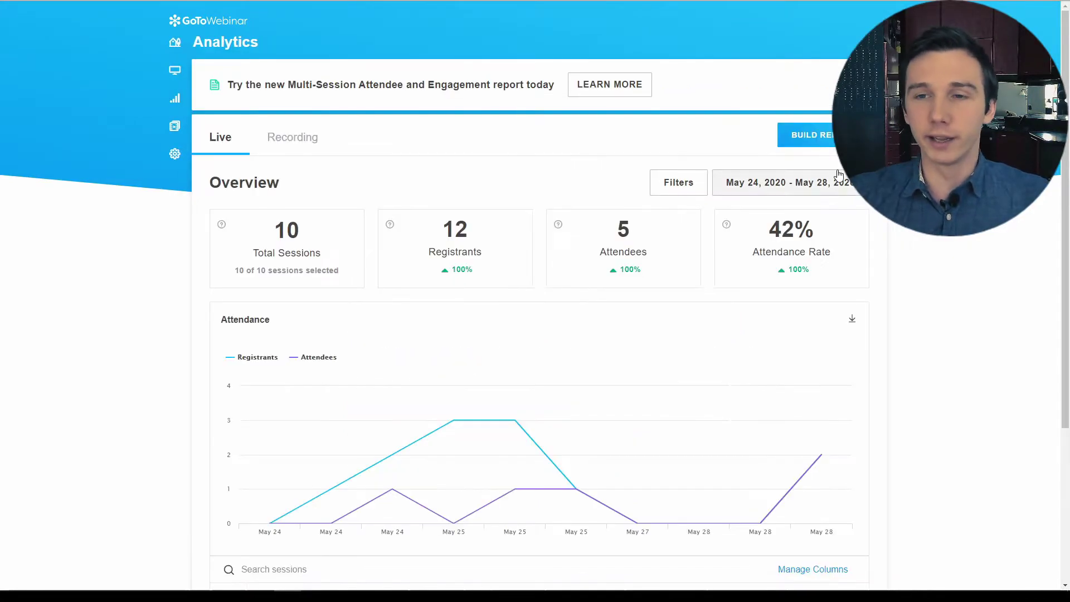
click(814, 135)
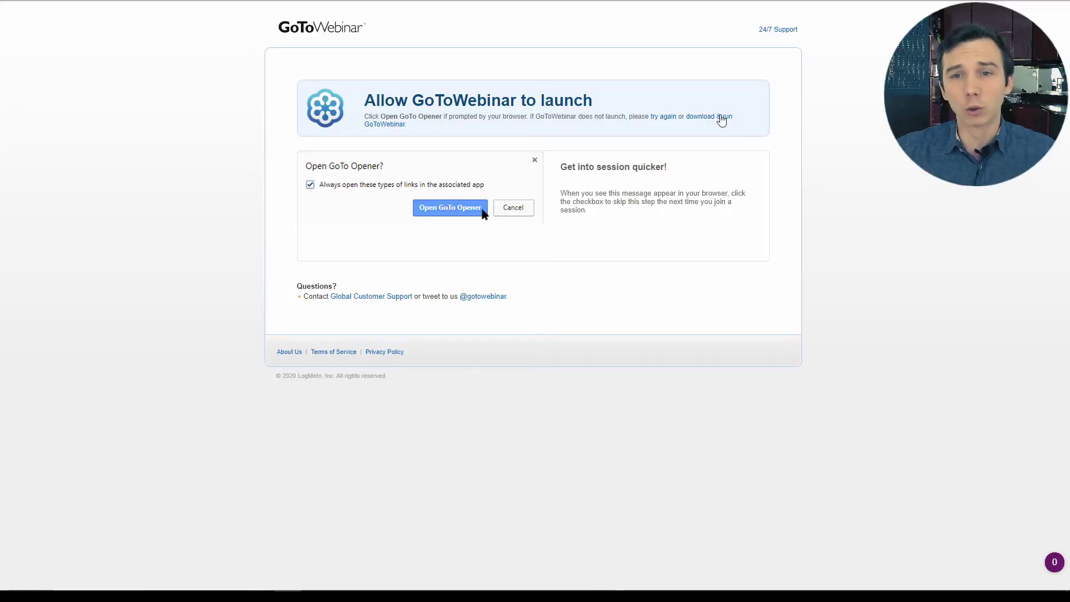
Step: Download the GoToWebinar Opener installer and run it from the download bar
click(721, 117)
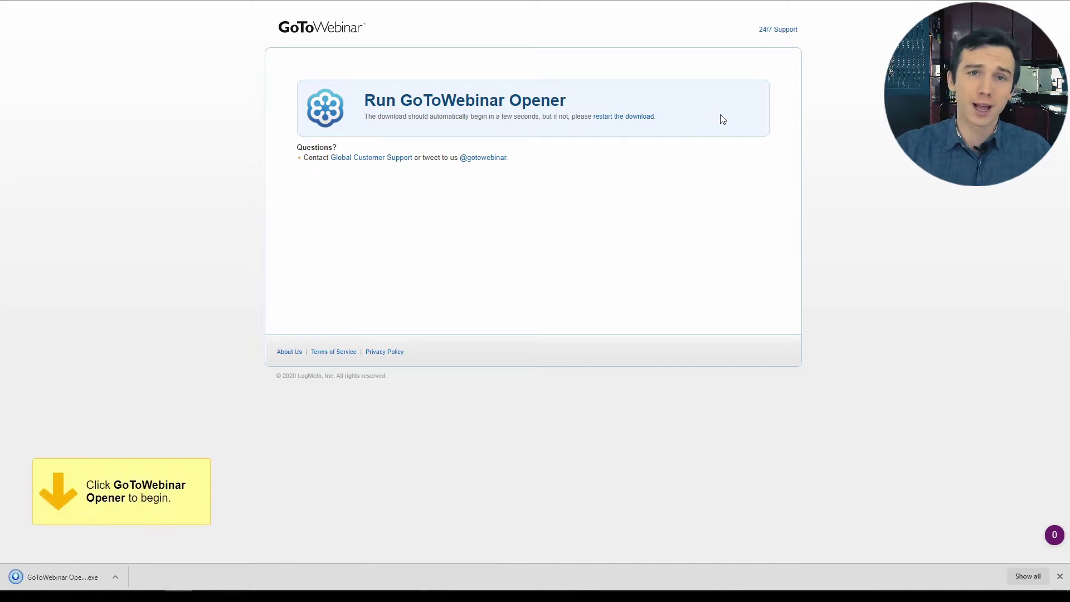
click(78, 577)
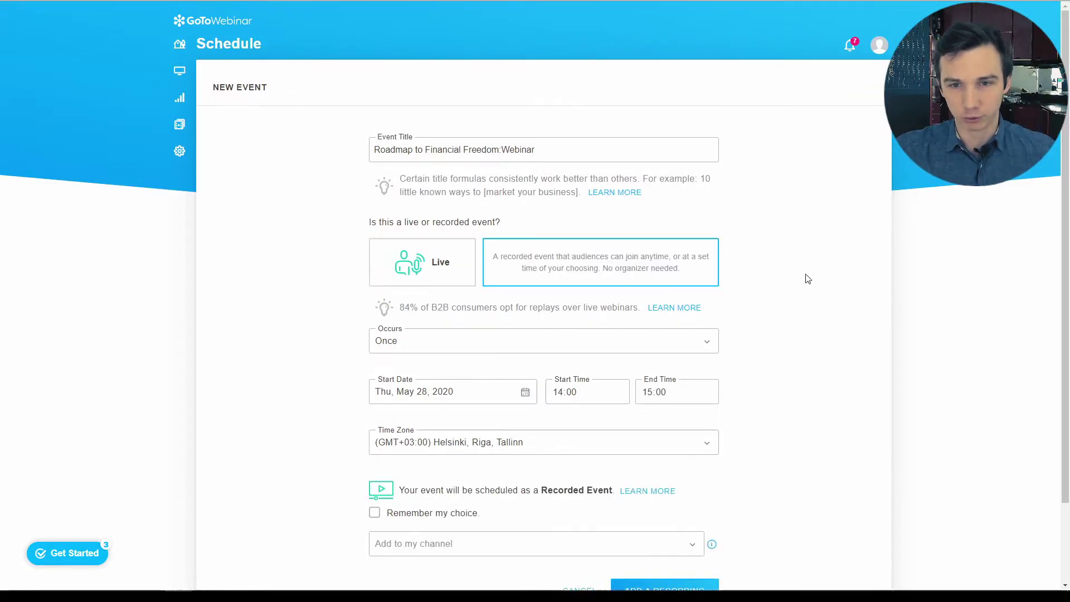
Step: Scroll through the event form and registration page preview down to the Branding & Colors settings
scroll(808, 279, down, 3)
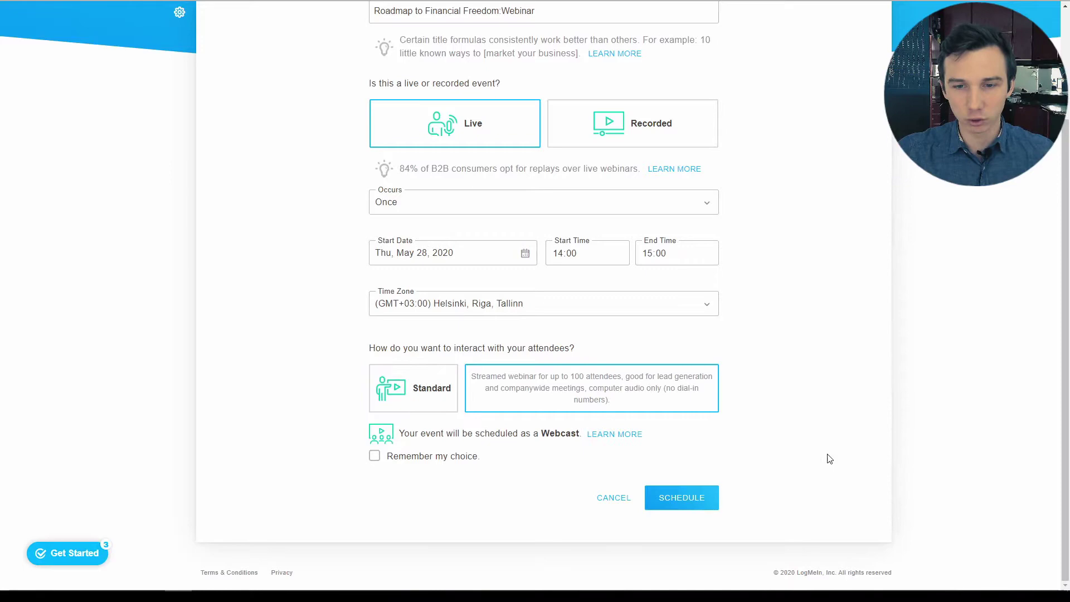
key(alt+Tab)
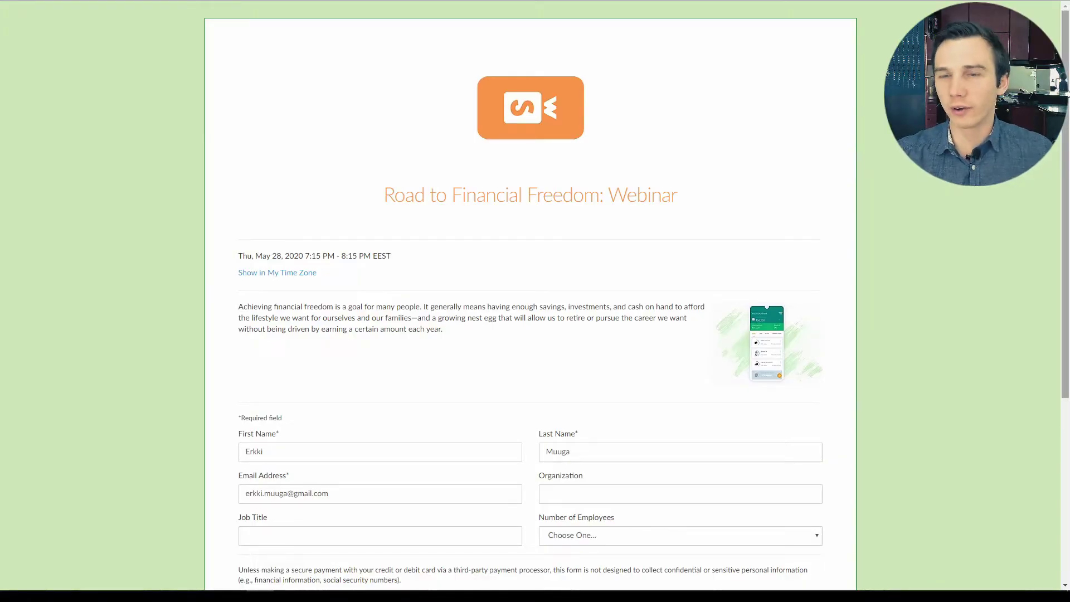
scroll(1066, 94, down, 3)
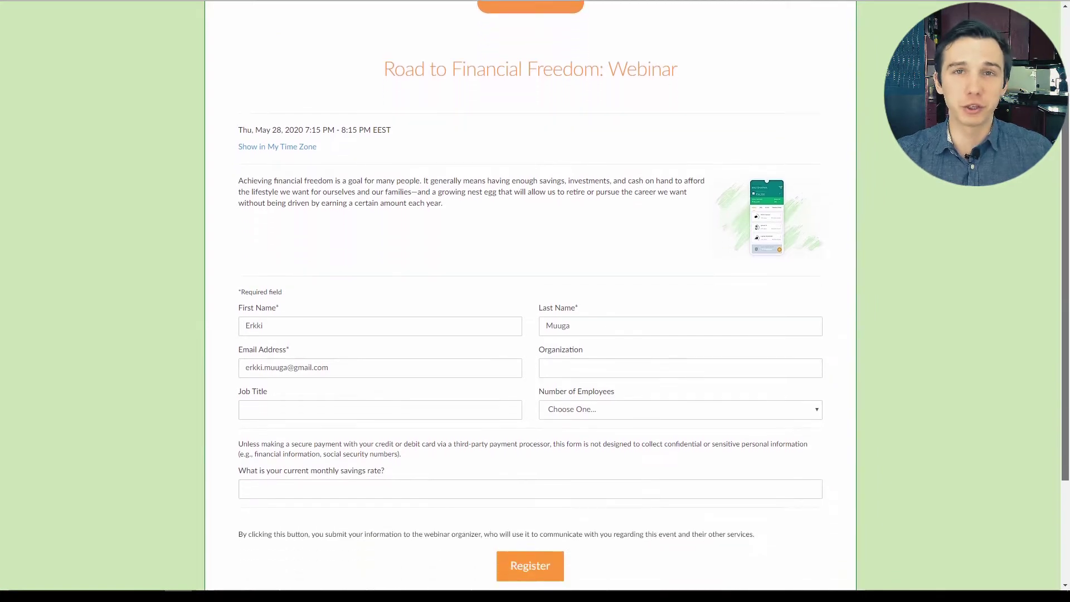
scroll(592, 301, down, 1)
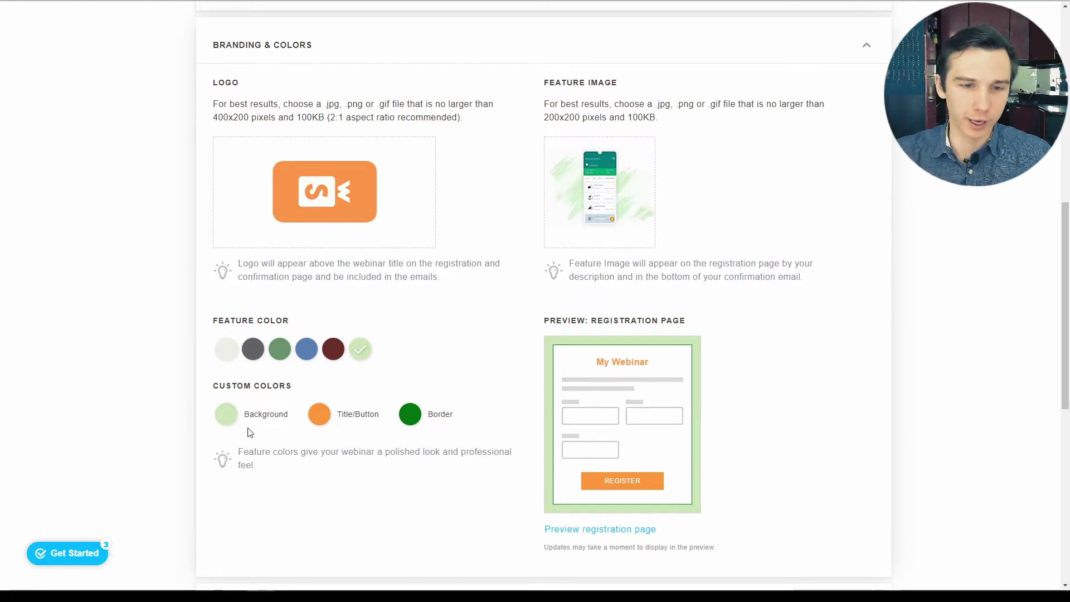
Step: Edit the Registration Questions and scroll to the custom monthly savings-rate question and disclaimer option
scroll(842, 374, up, 1)
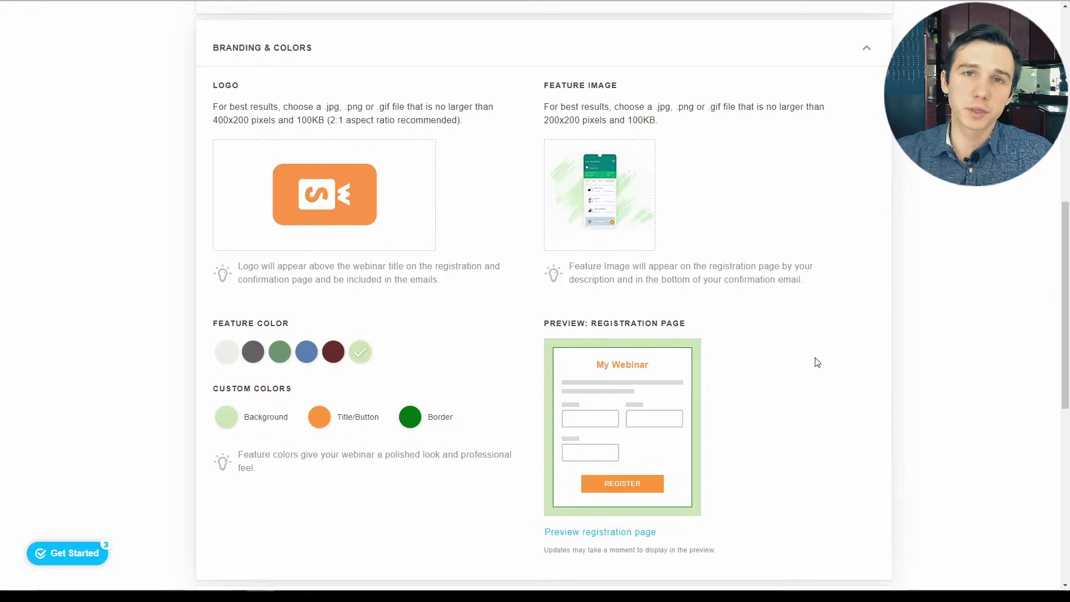
scroll(734, 370, down, 7)
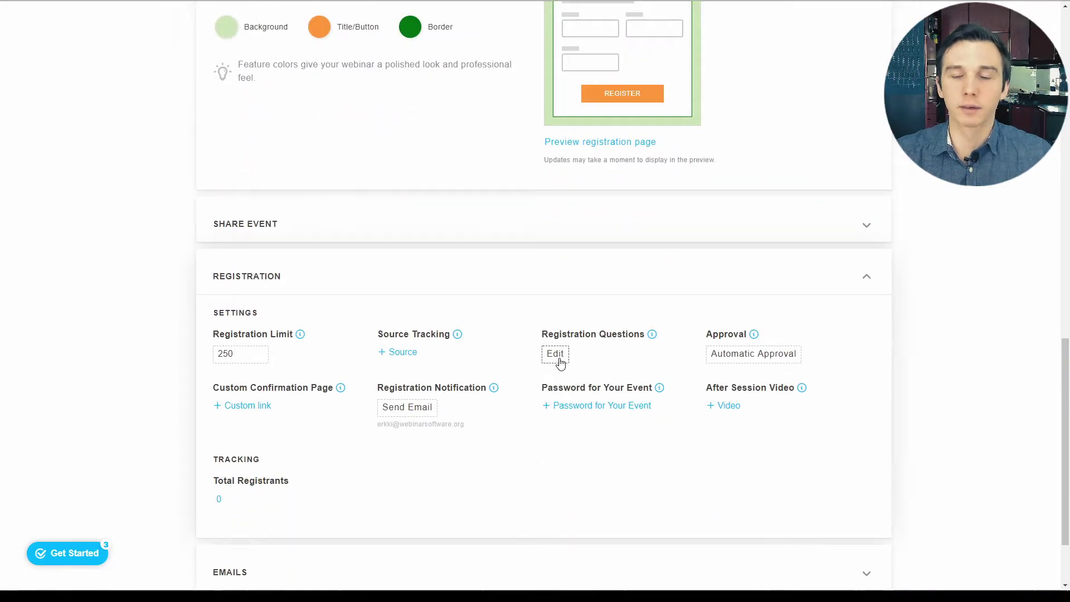
click(555, 355)
scroll(685, 186, down, 3)
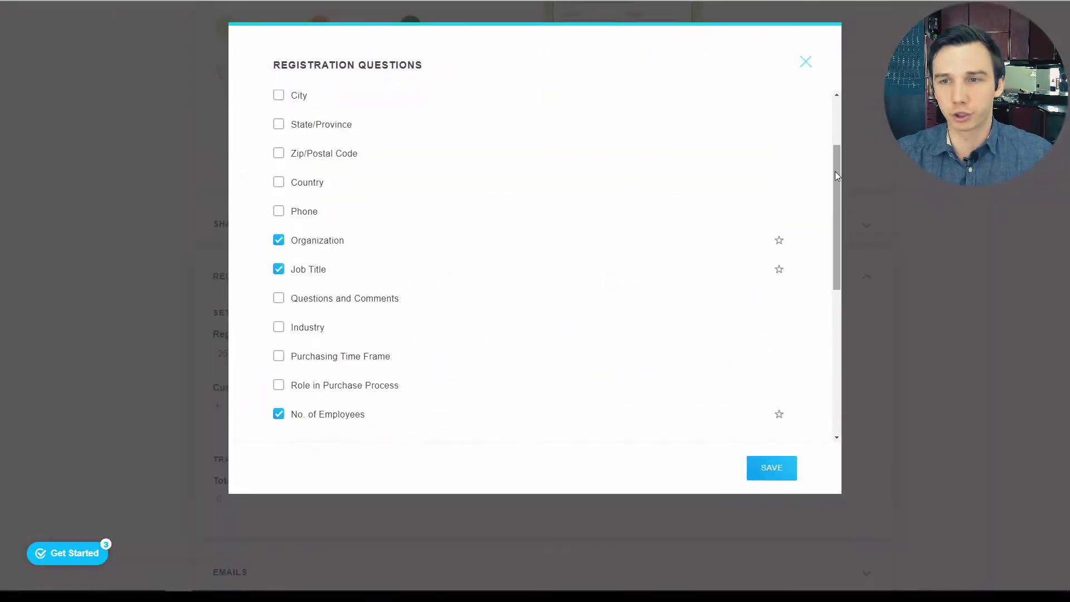
drag(836, 172, 826, 322)
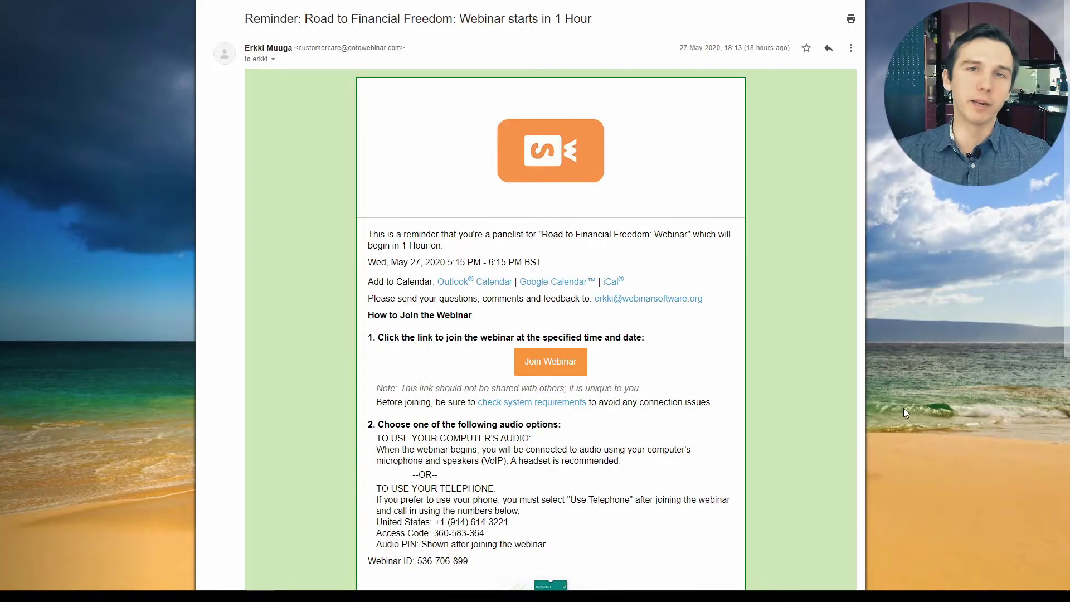
Step: Scroll through the Road to Financial Freedom reminder email announcing the start in 1 hour
scroll(808, 301, down, 2)
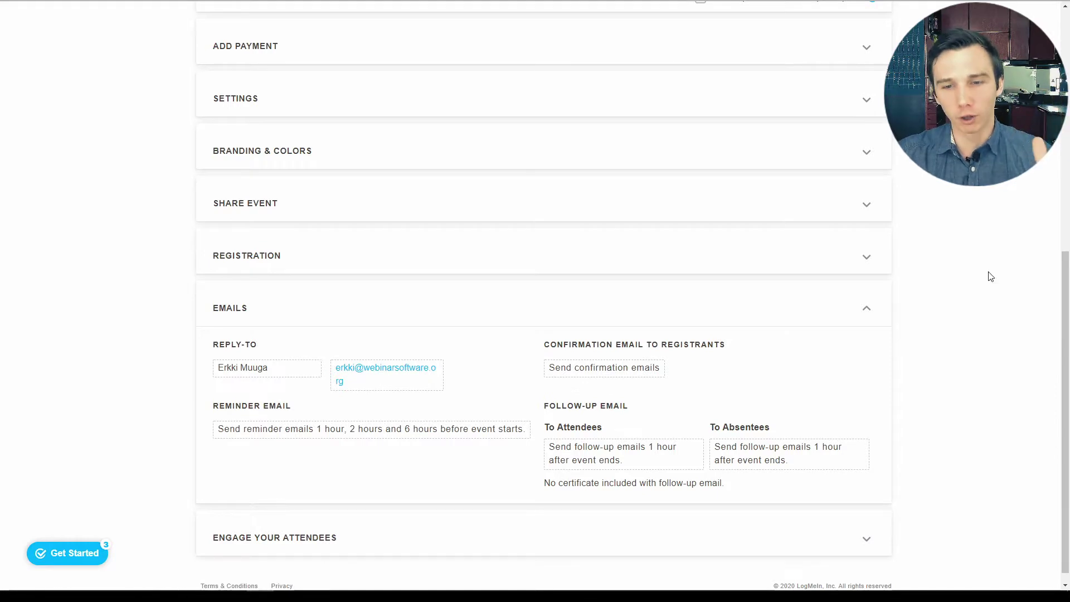
Step: Check the To Attendees and To Absentees follow-up emails and preview the attendance PDF certificate
click(646, 454)
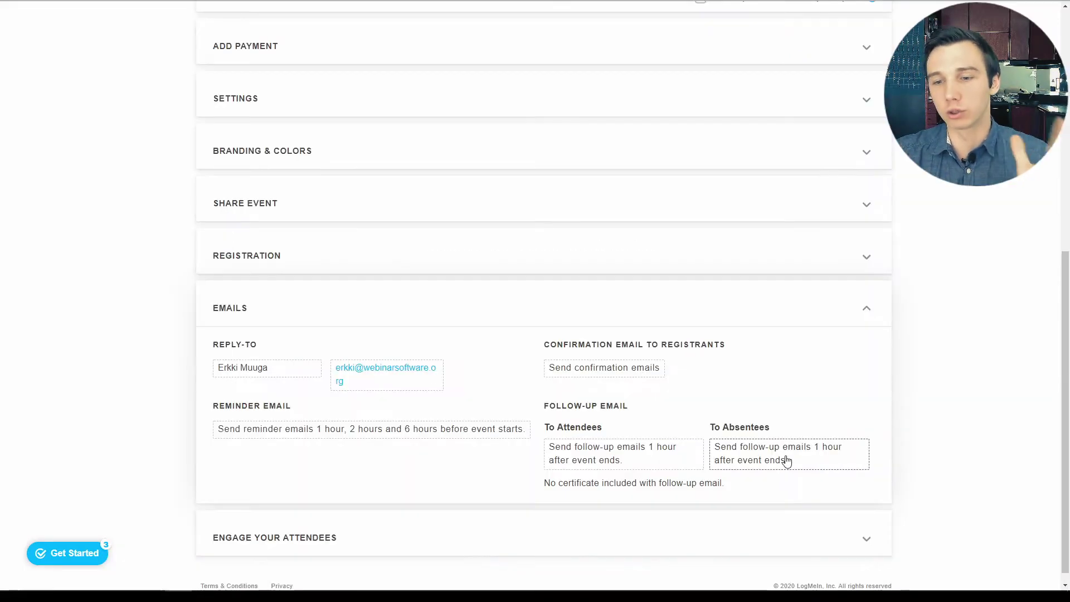
click(786, 456)
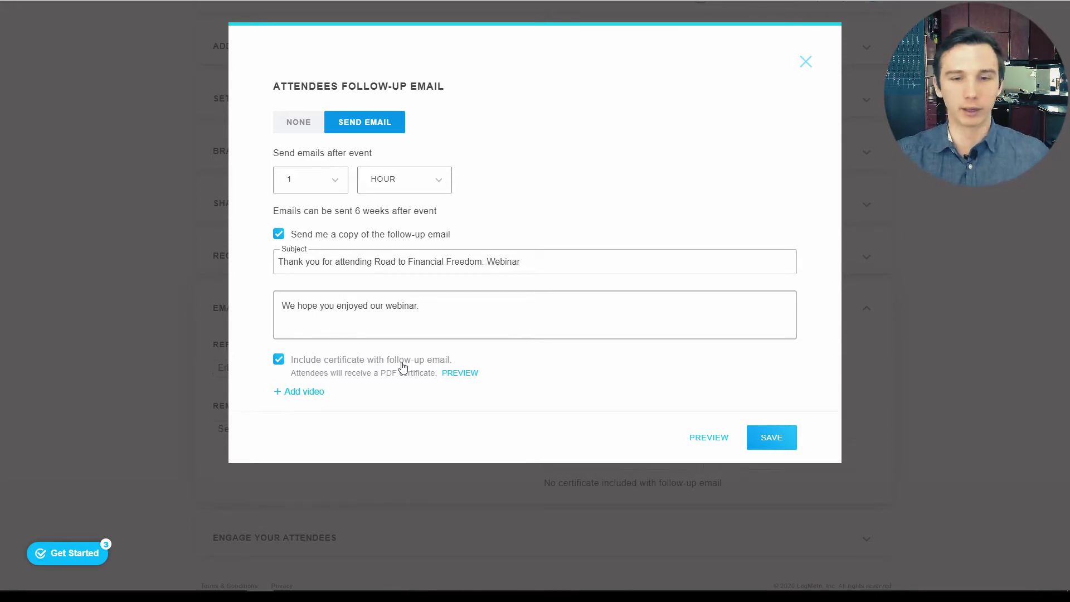
click(468, 371)
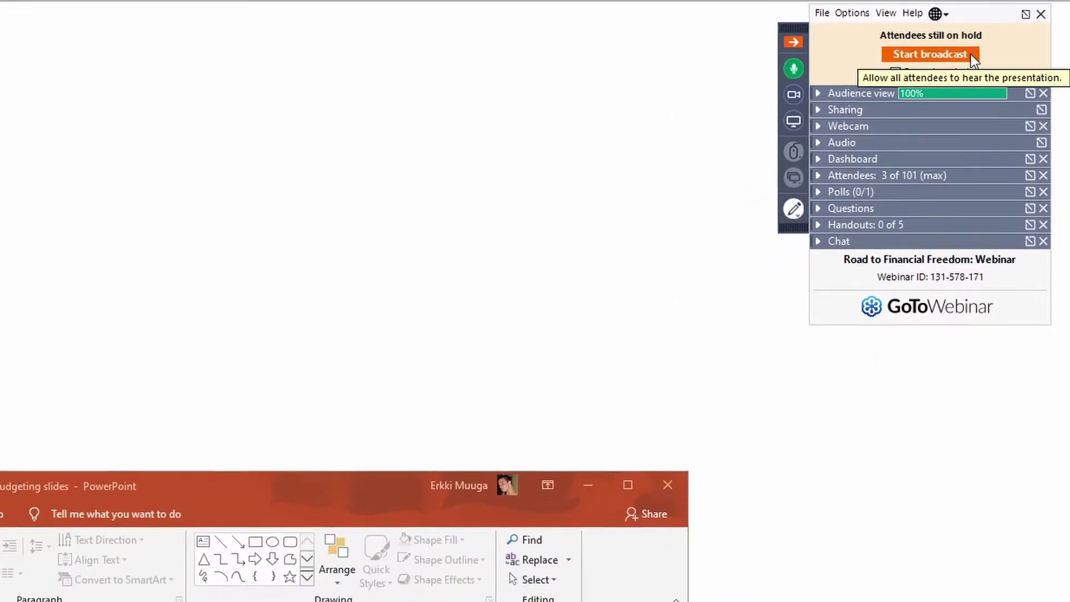
Step: Let on-hold attendees hear, preview the audience view, and show the sharing, dashboard, attendee and webcam panels
click(971, 53)
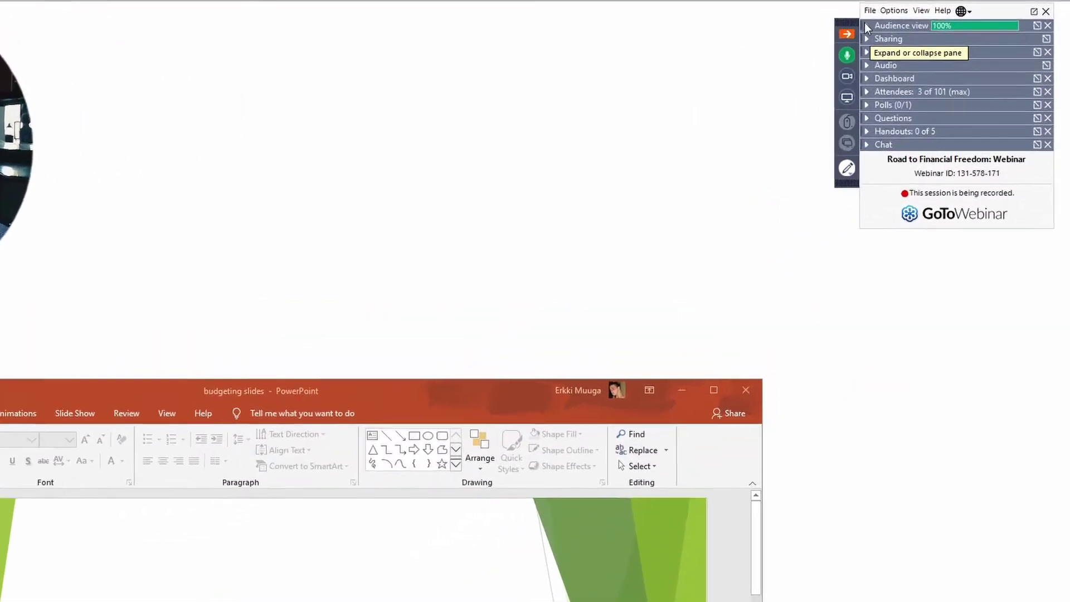
click(879, 24)
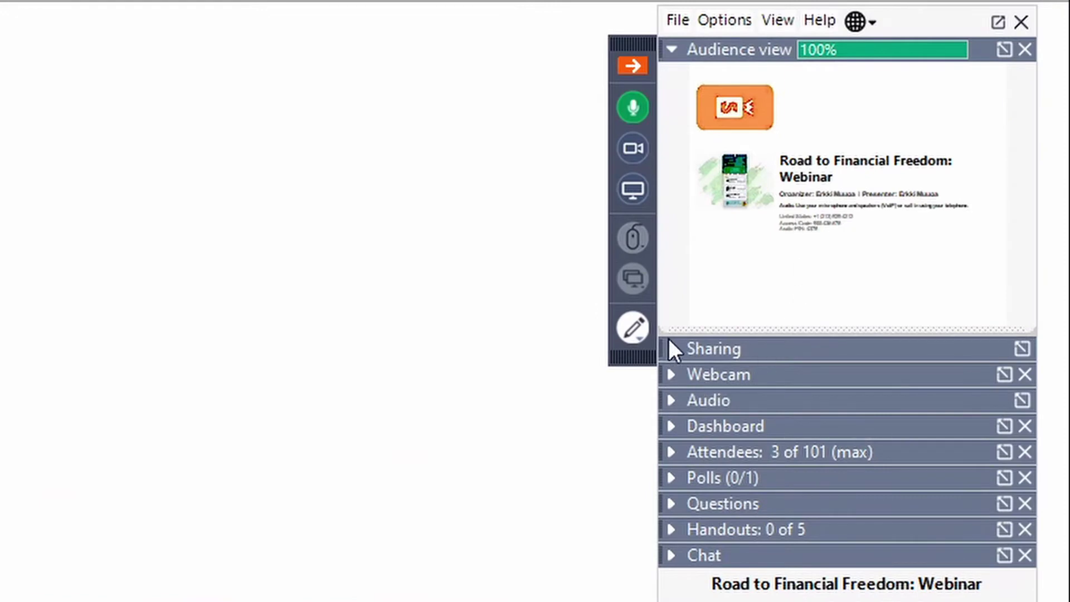
click(670, 342)
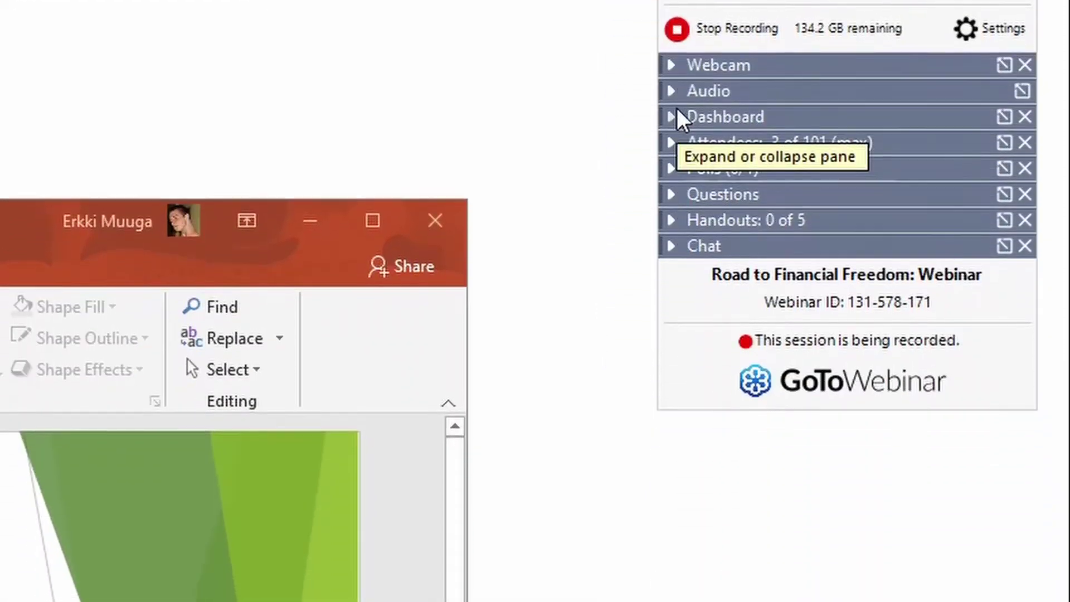
click(677, 111)
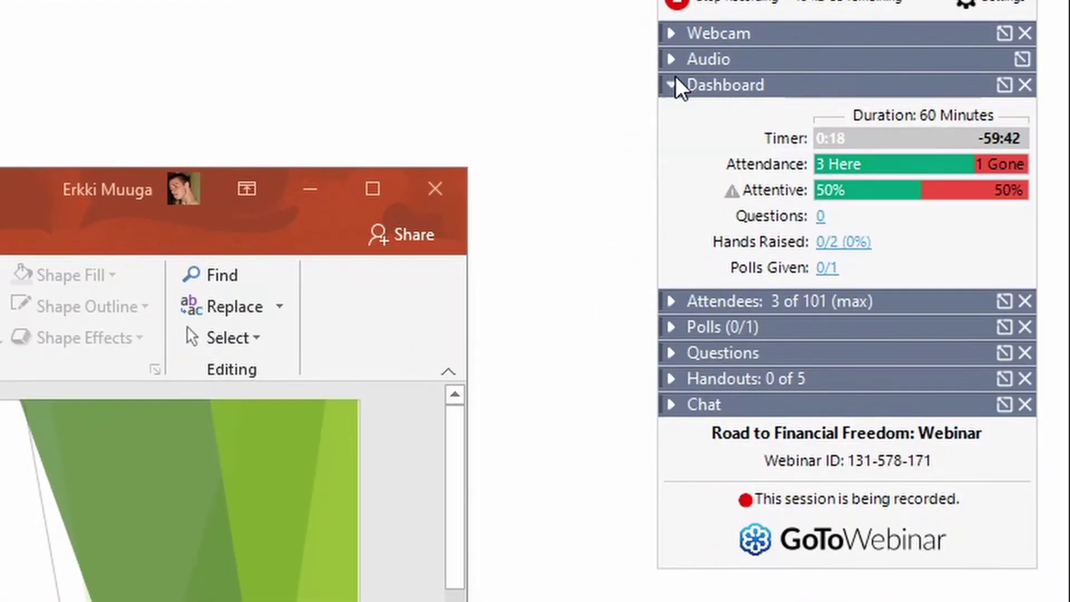
click(670, 300)
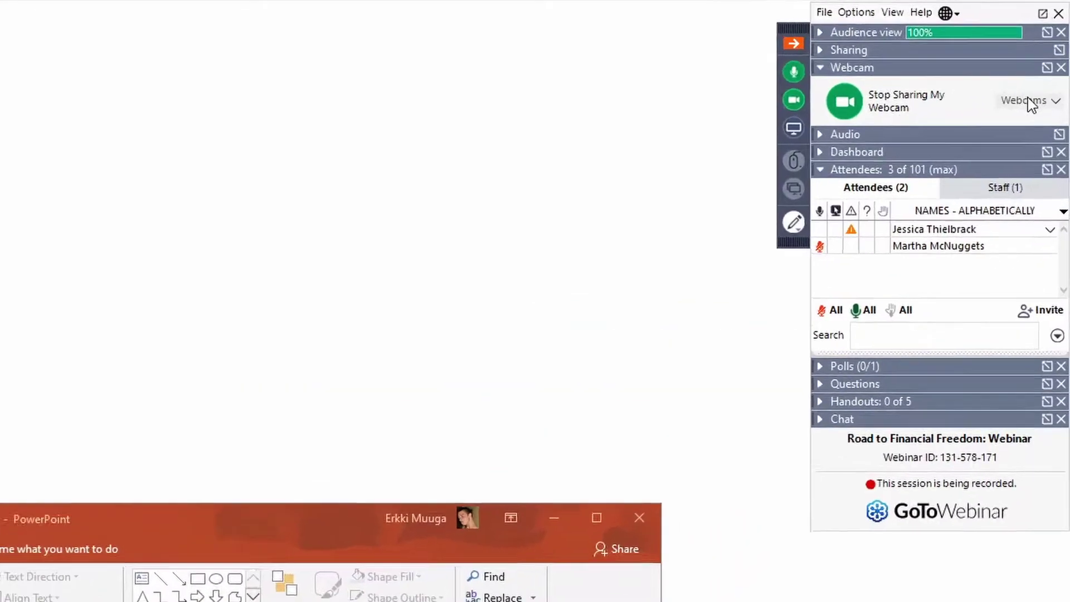
click(1028, 102)
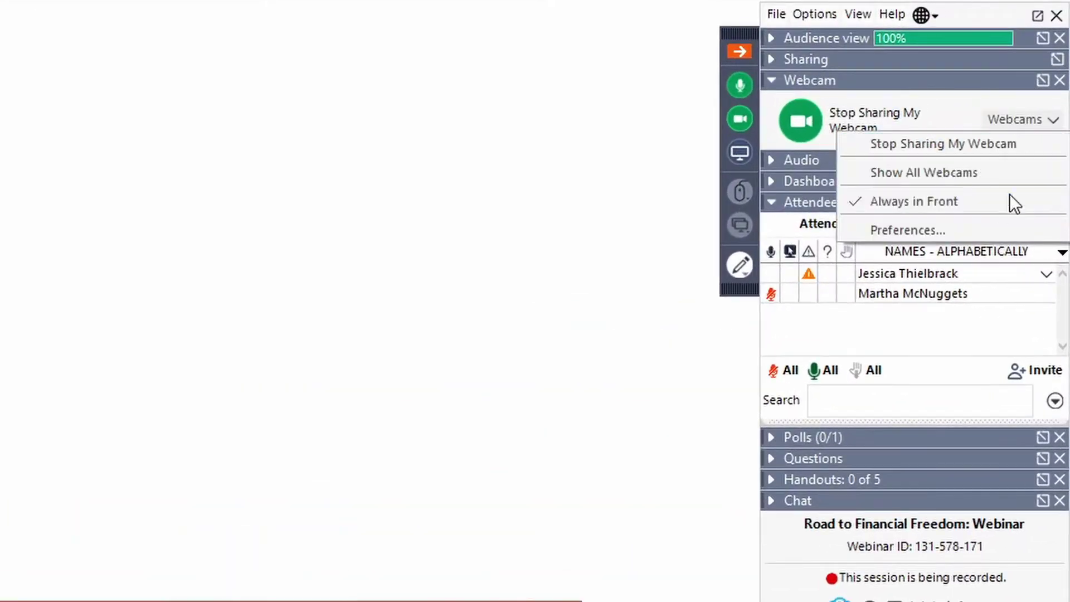
click(984, 172)
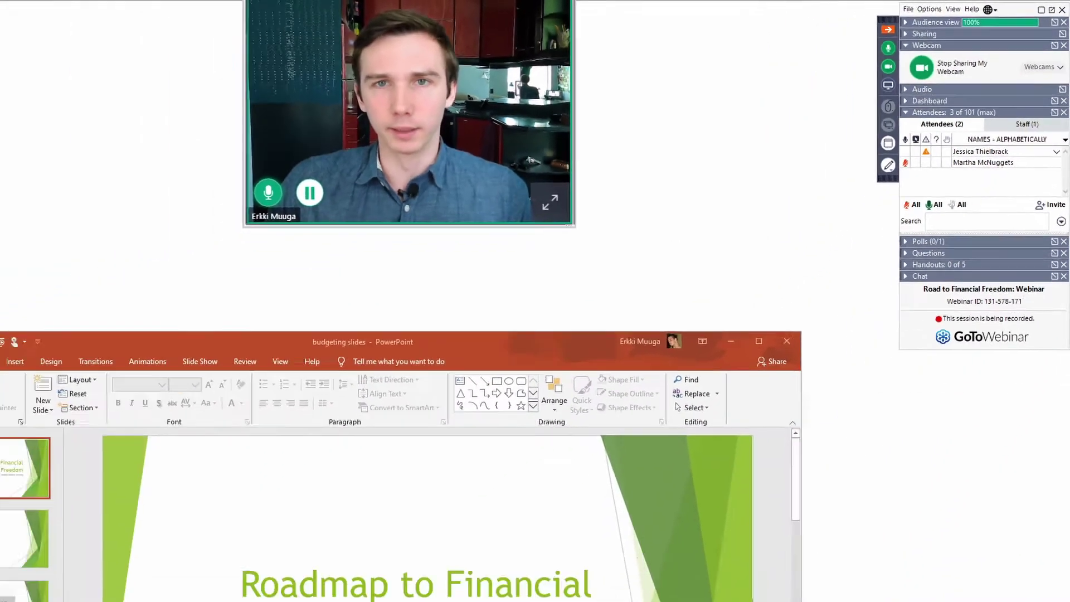
Step: Reposition the webcam viewer, share the screen, and run the PowerPoint slides as a full-screen slideshow
drag(486, 1, 262, 17)
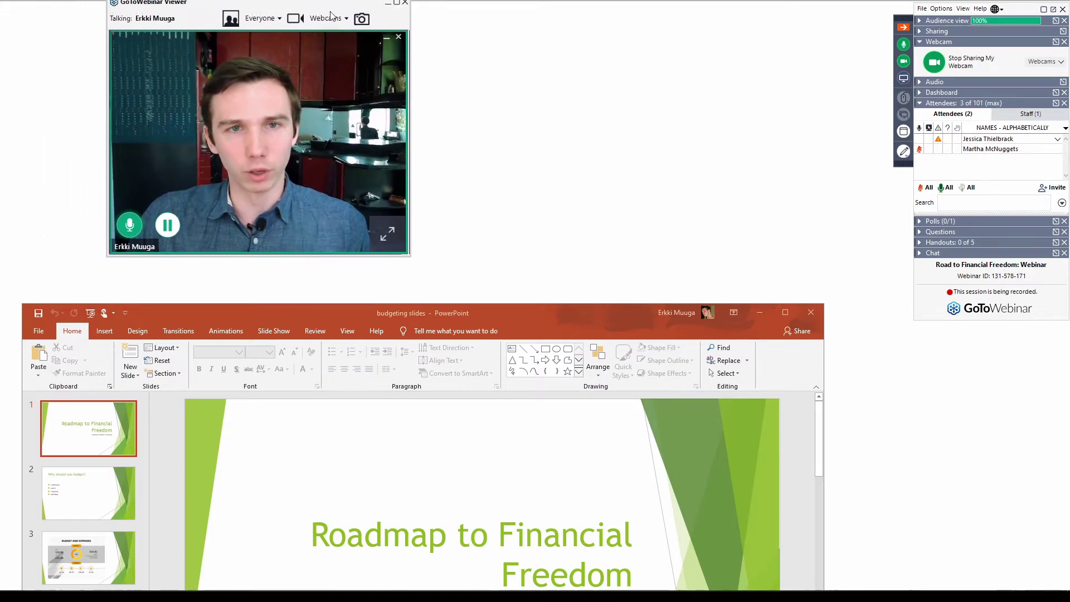
drag(330, 15, 369, 29)
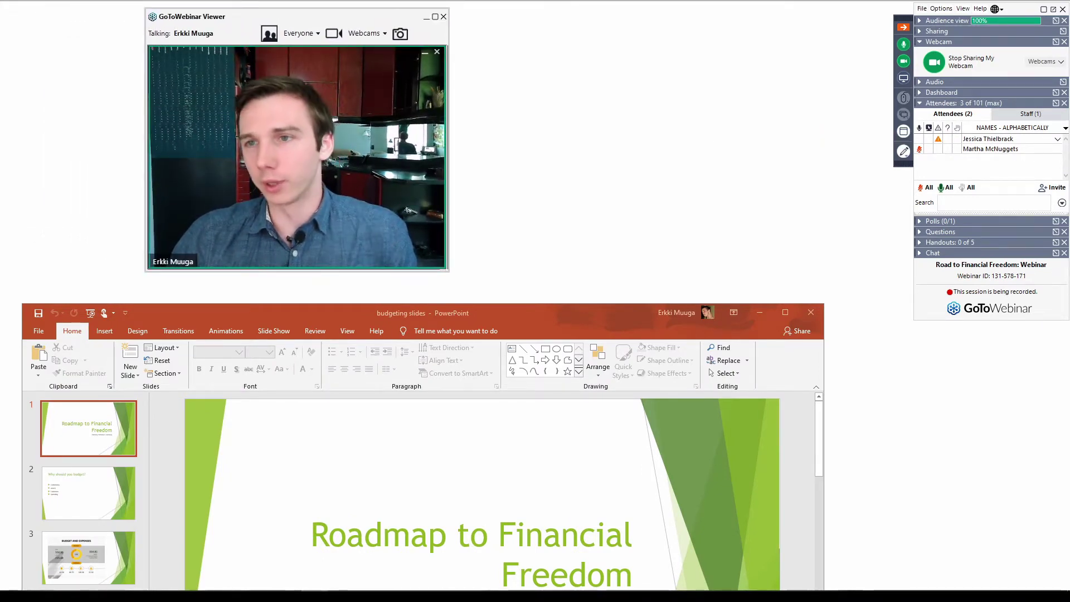
click(904, 78)
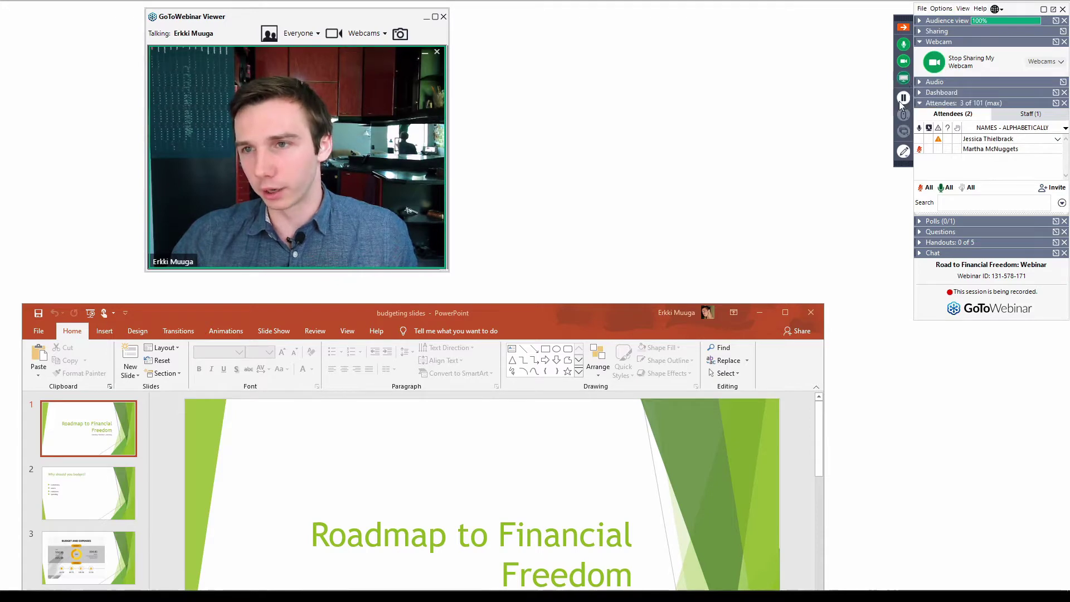
double_click(712, 314)
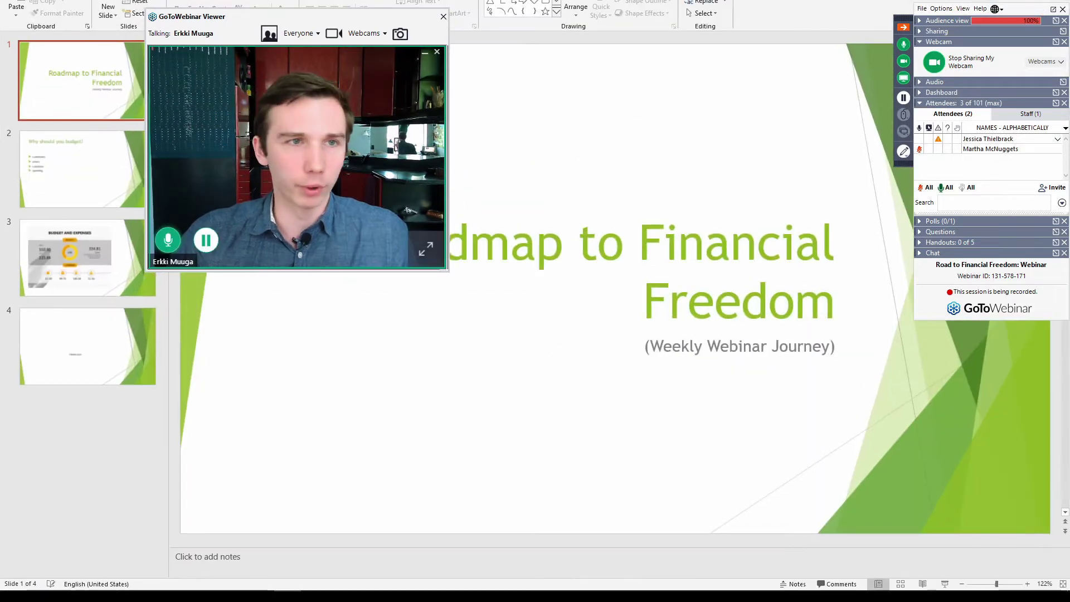
click(674, 269)
key(F5)
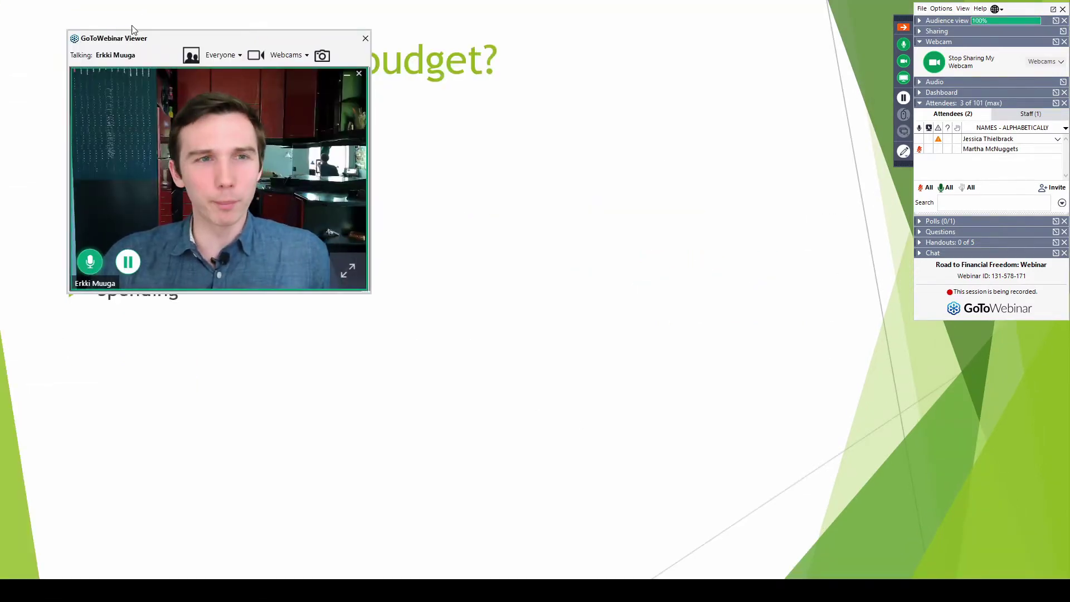
Step: Move the webcam viewer off the slide title and circle 334.81 Spent with a green pen
drag(159, 41, 868, 344)
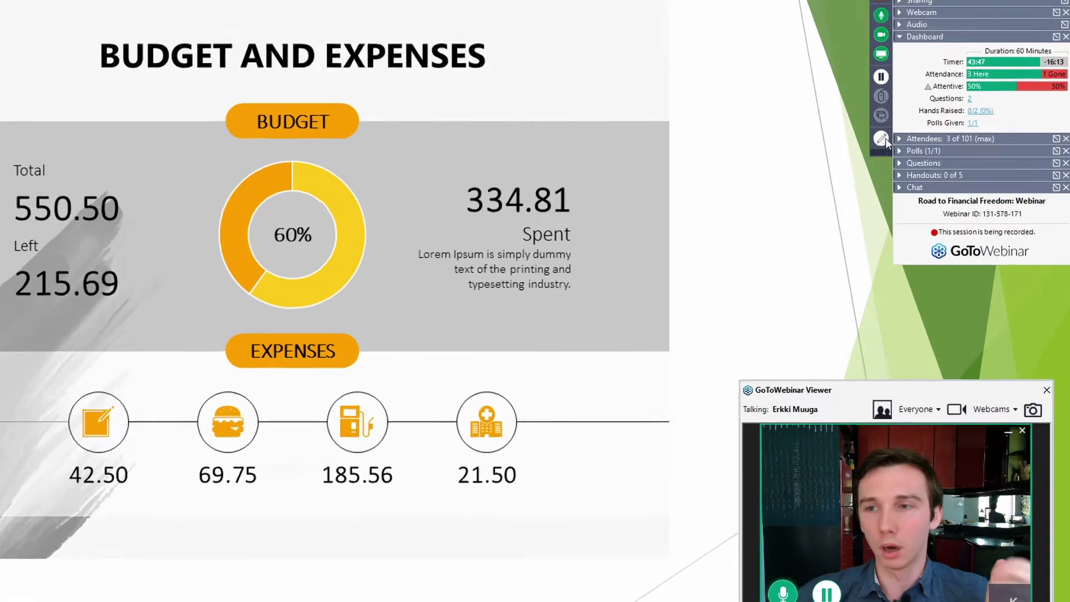
click(882, 139)
mouse_move(922, 249)
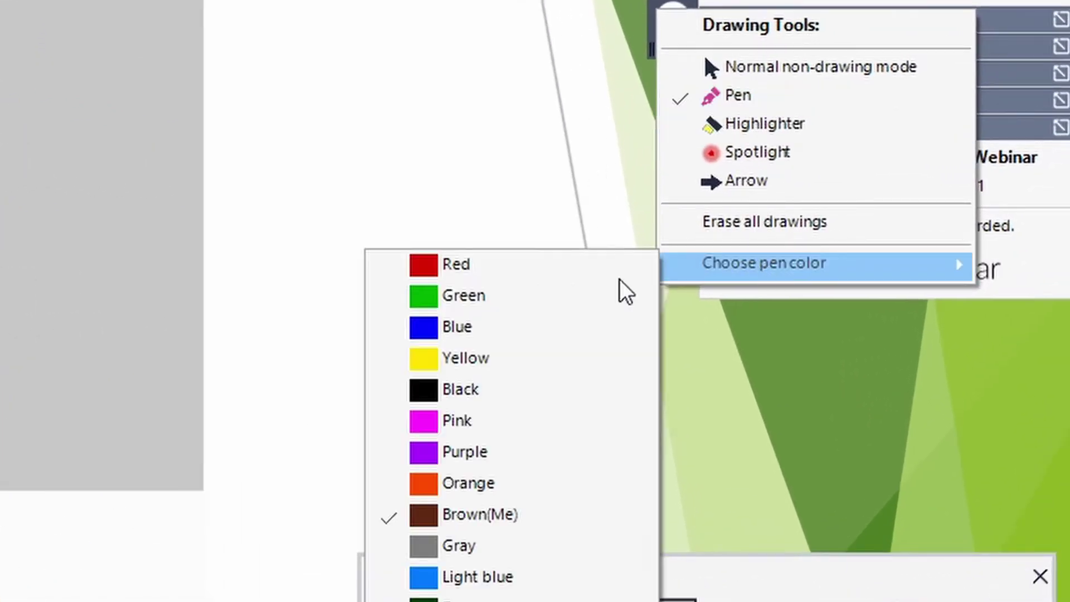
click(467, 298)
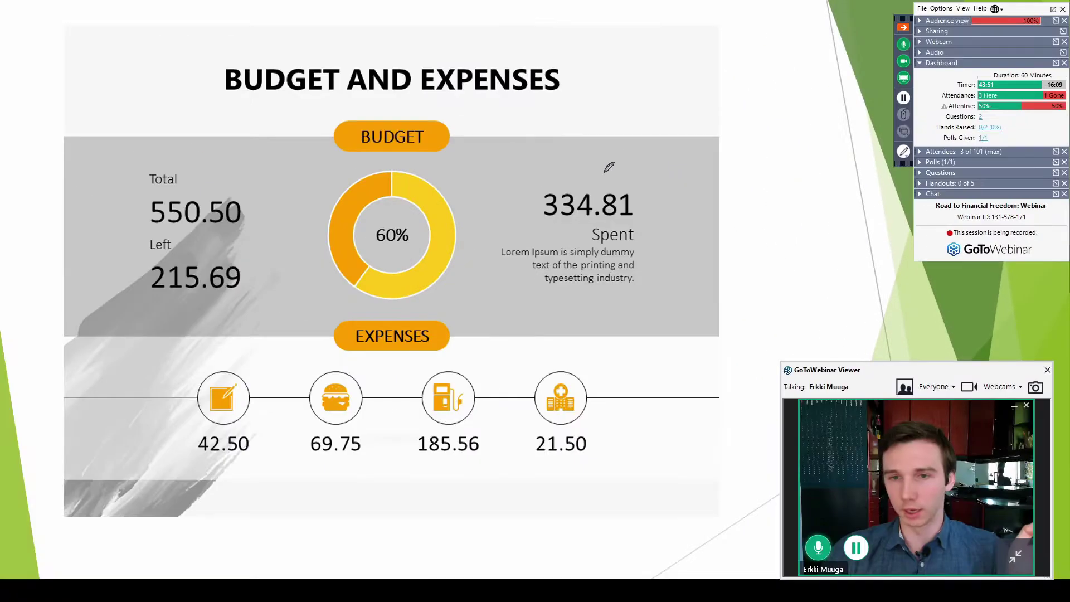
drag(513, 258, 507, 135)
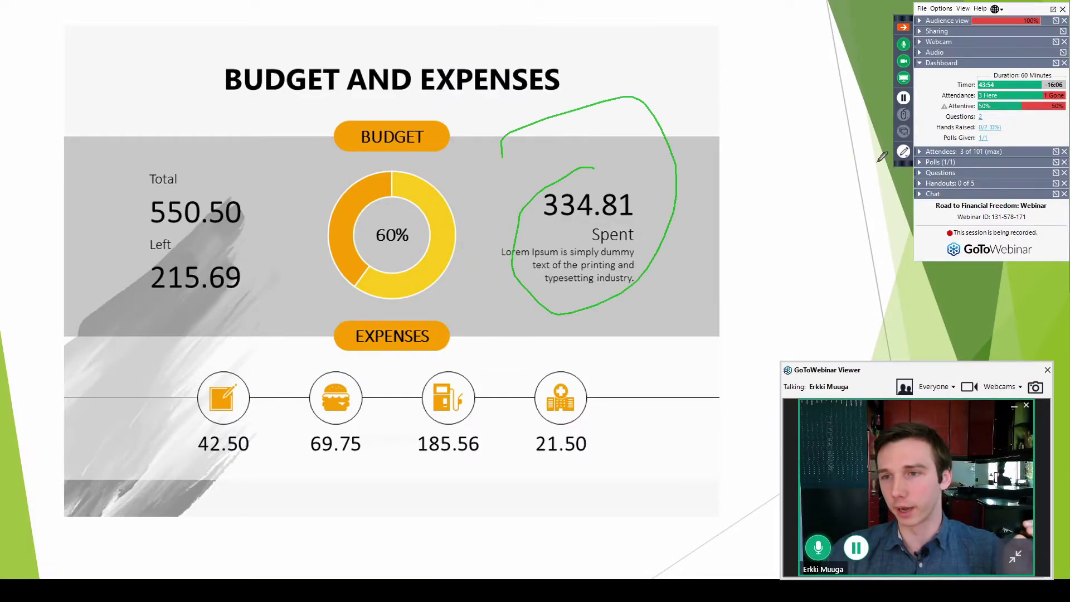
Step: Switch in turn to the highlighter, spotlight and arrow drawing tools on the slide
click(901, 155)
click(919, 188)
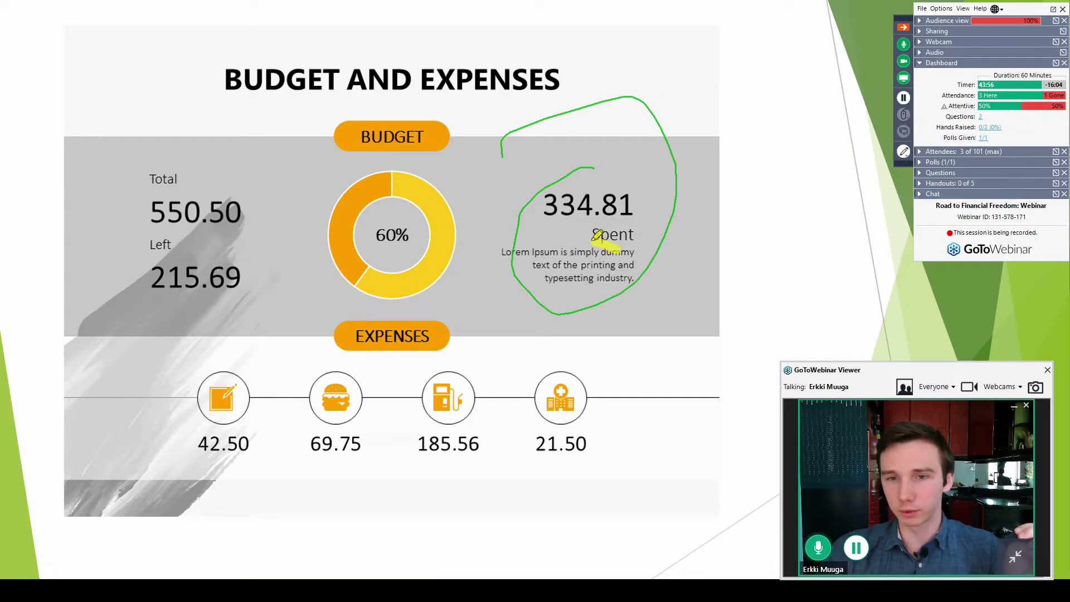
click(903, 151)
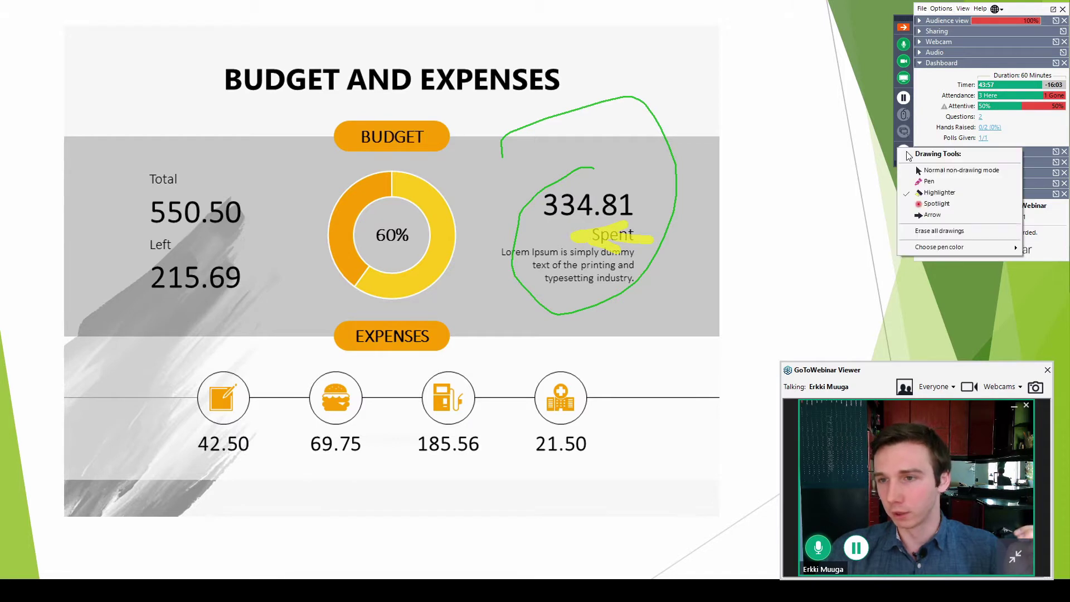
click(929, 210)
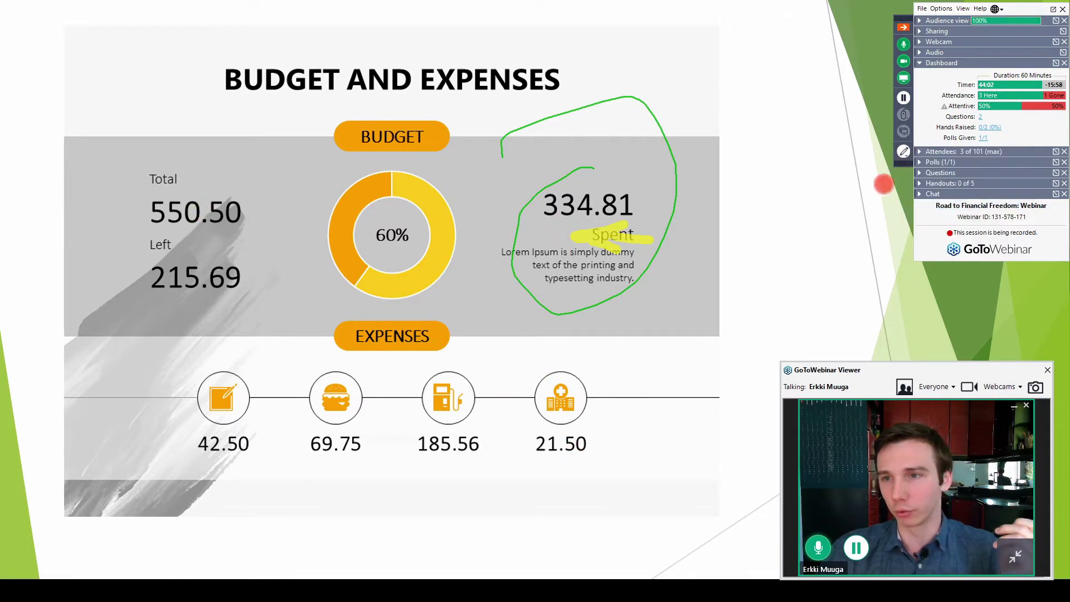
click(904, 151)
click(930, 220)
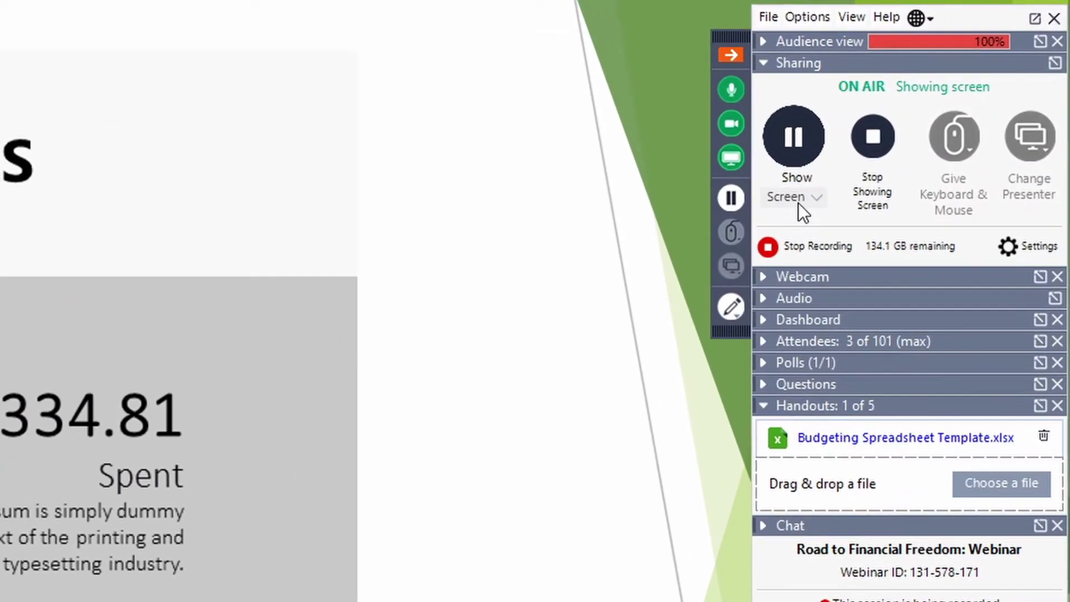
Step: Show The 50/30/20 Rule video to attendees, reposition the viewer and webcam windows, and pause it
click(816, 196)
click(748, 419)
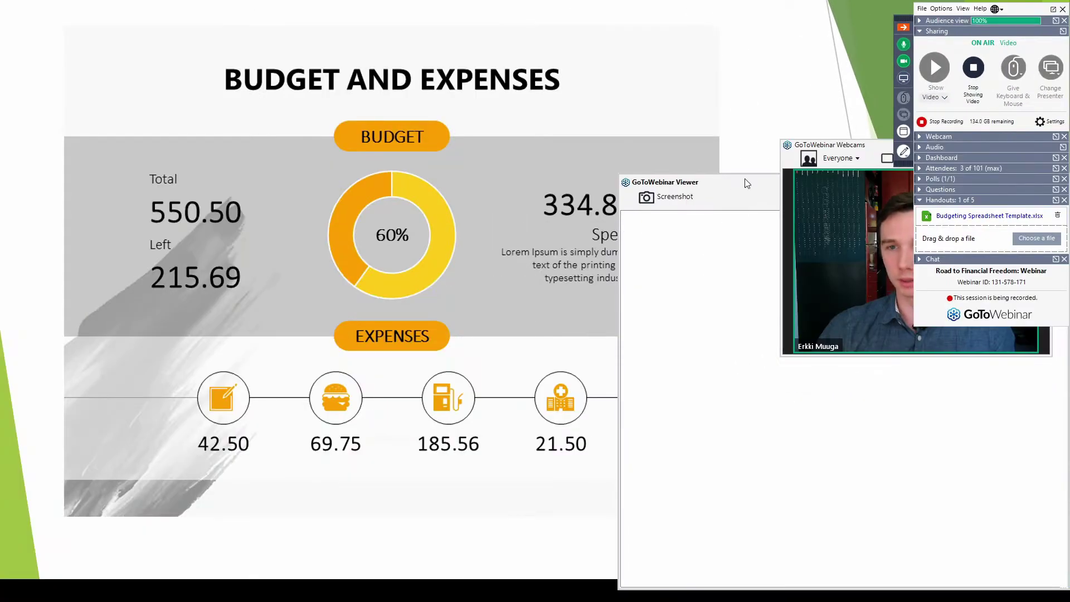
drag(746, 183, 144, 22)
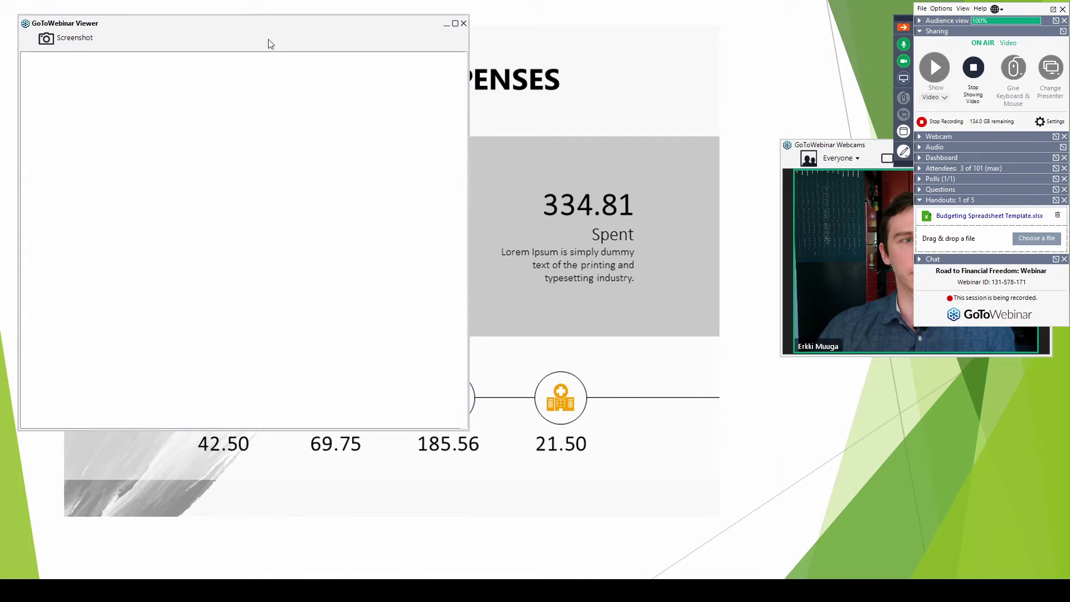
drag(293, 27, 471, 20)
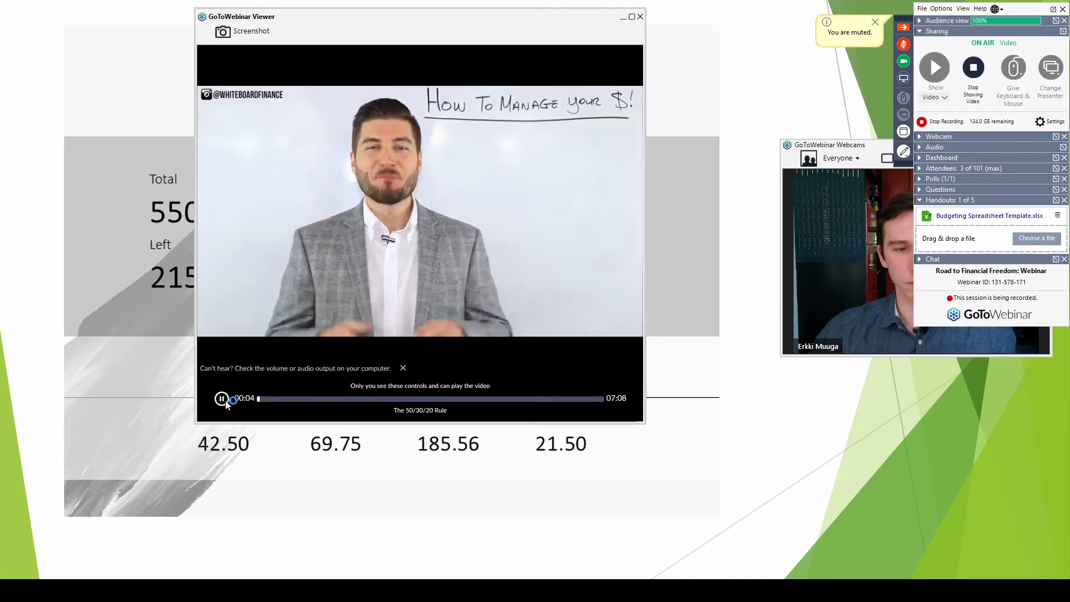
click(222, 399)
drag(862, 150, 733, 202)
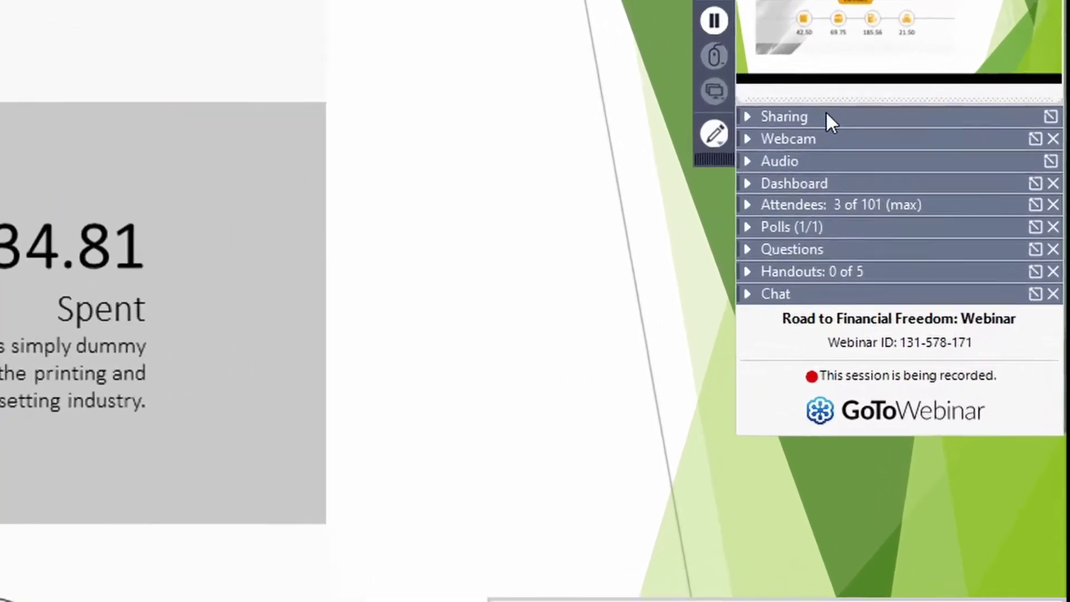
Step: Expand the Sharing controls in the control panel and choose Stop Showing Screen
click(955, 145)
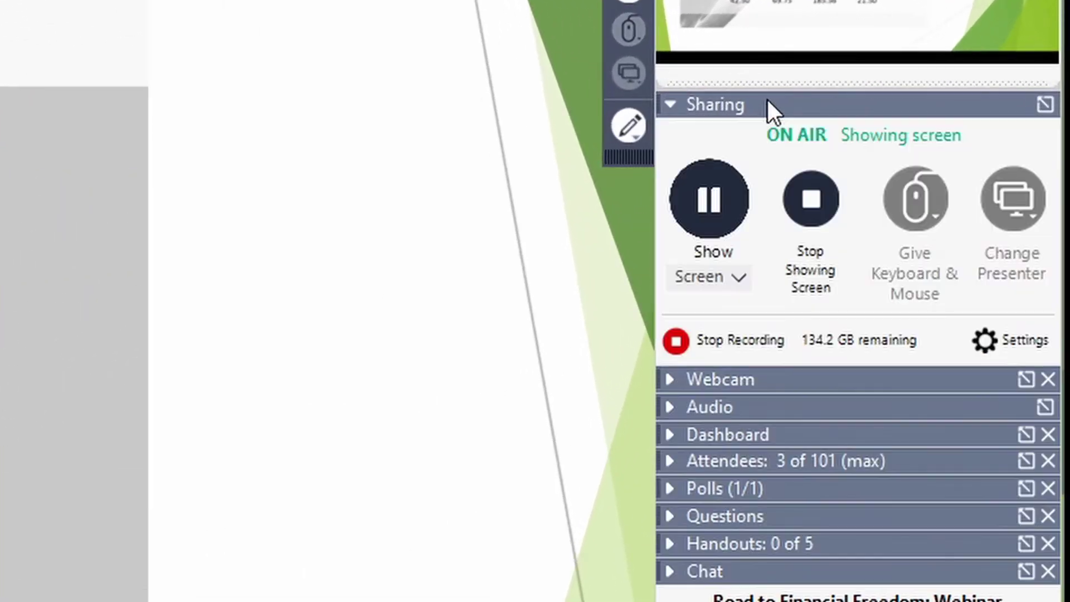
click(810, 200)
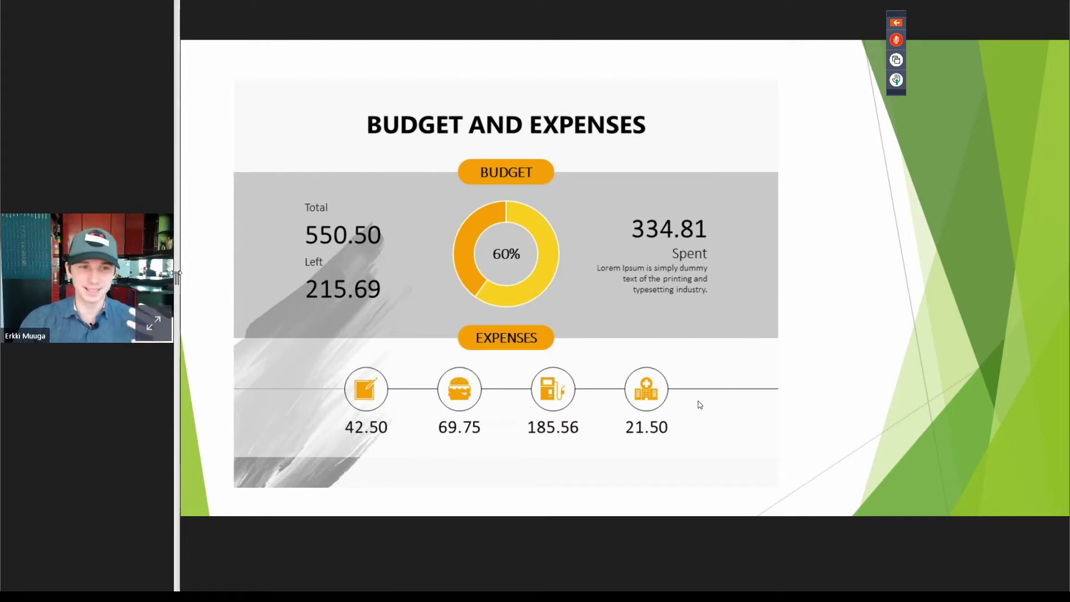
Step: Drag the splitter to enlarge the webcam video and shrink the shared slide
mouse_move(180, 278)
mouse_down()
mouse_move(623, 263)
mouse_move(167, 293)
mouse_move(154, 302)
mouse_move(460, 290)
mouse_move(176, 279)
mouse_up()
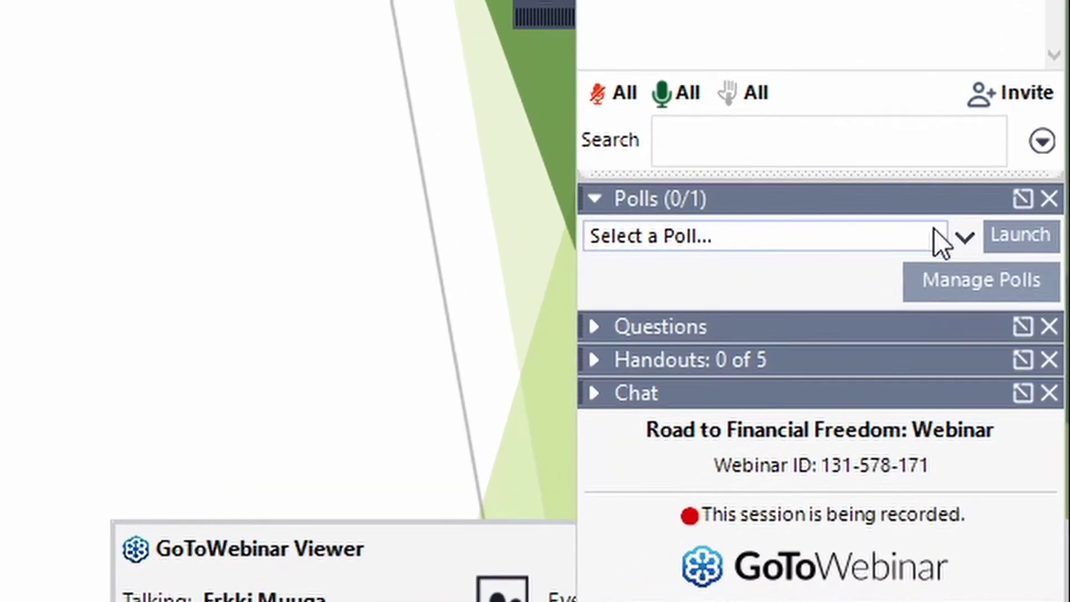
Step: Launch the savings-per-month poll, then send the attendee question 'I cant vote' to the organizer
click(934, 229)
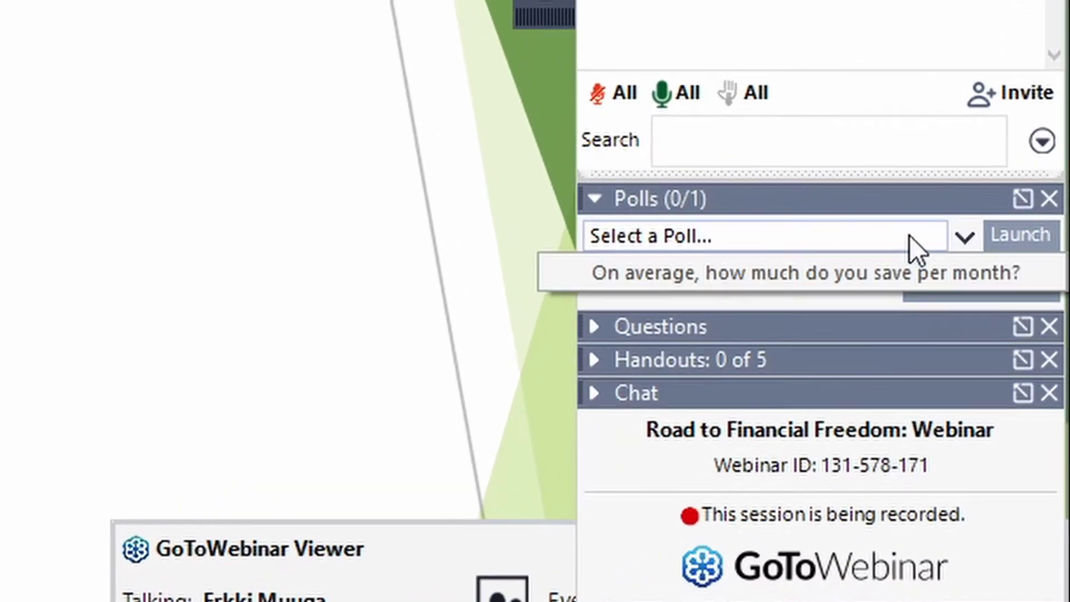
click(962, 258)
click(1018, 235)
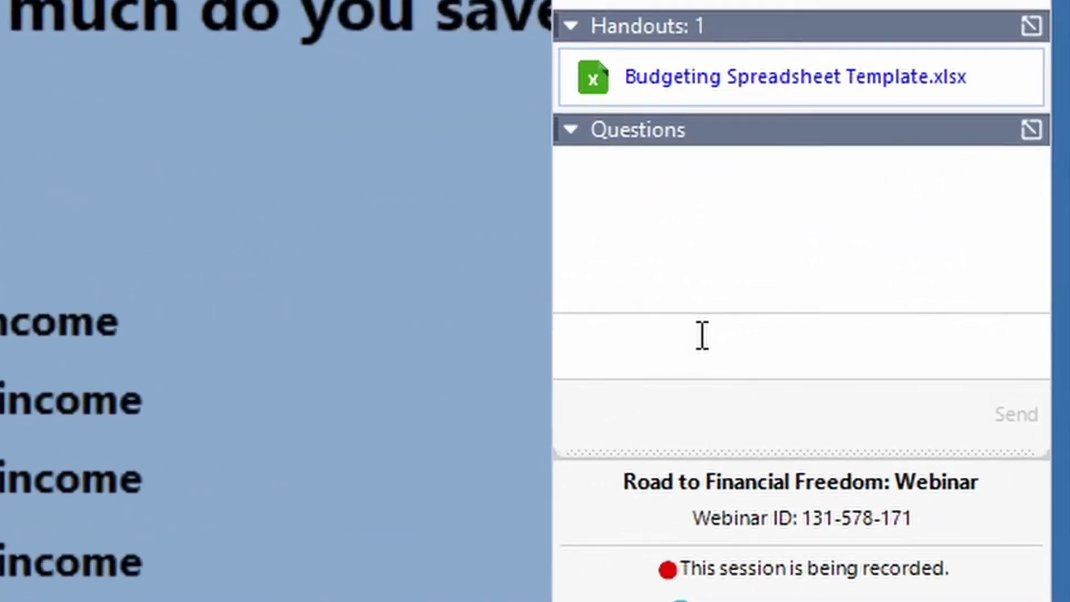
text(I cant vote)
key(Return)
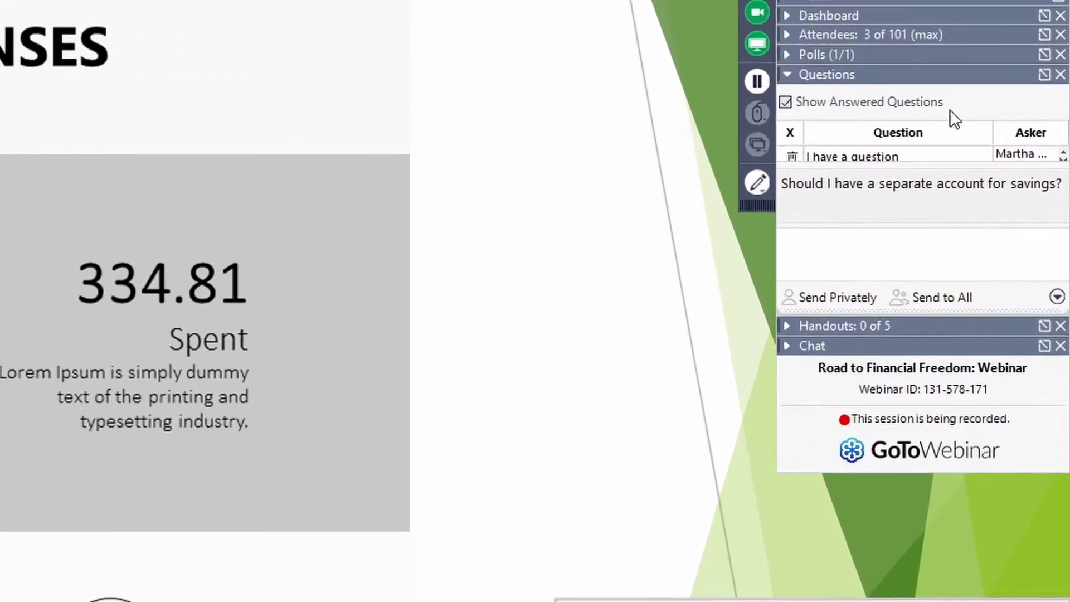
Step: Pop out the Questions panel and privately send the pasted answer about a separate savings account
scroll(1061, 183, down, 4)
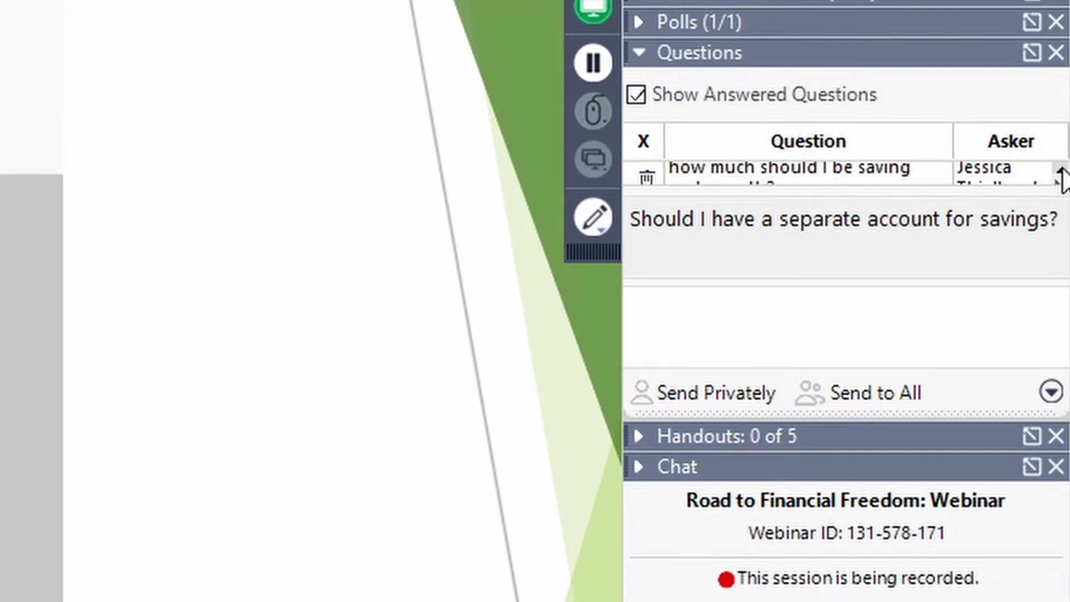
scroll(1060, 183, down, 1)
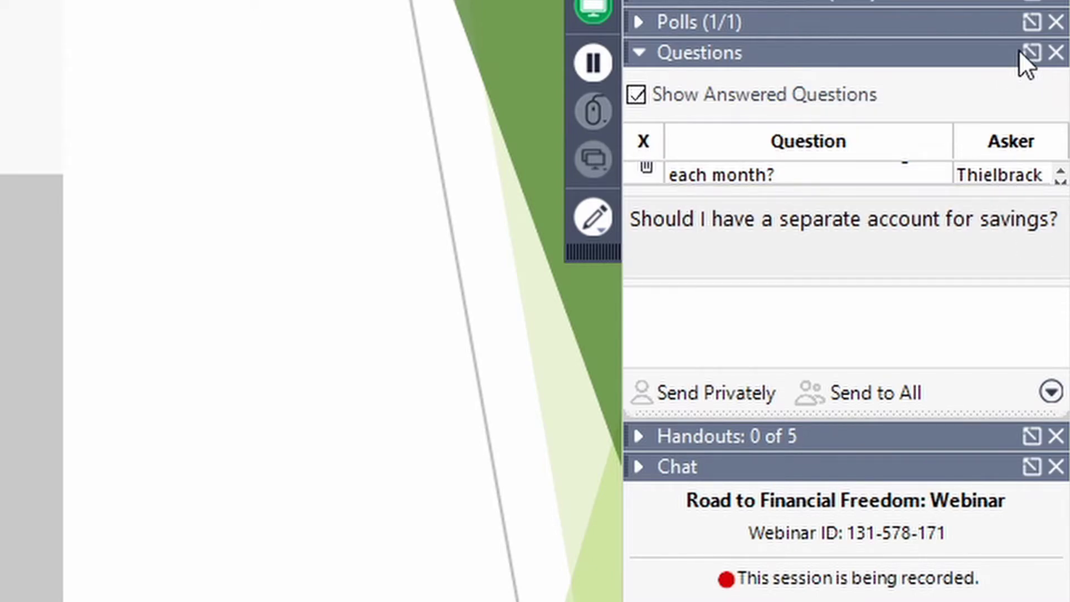
click(1032, 55)
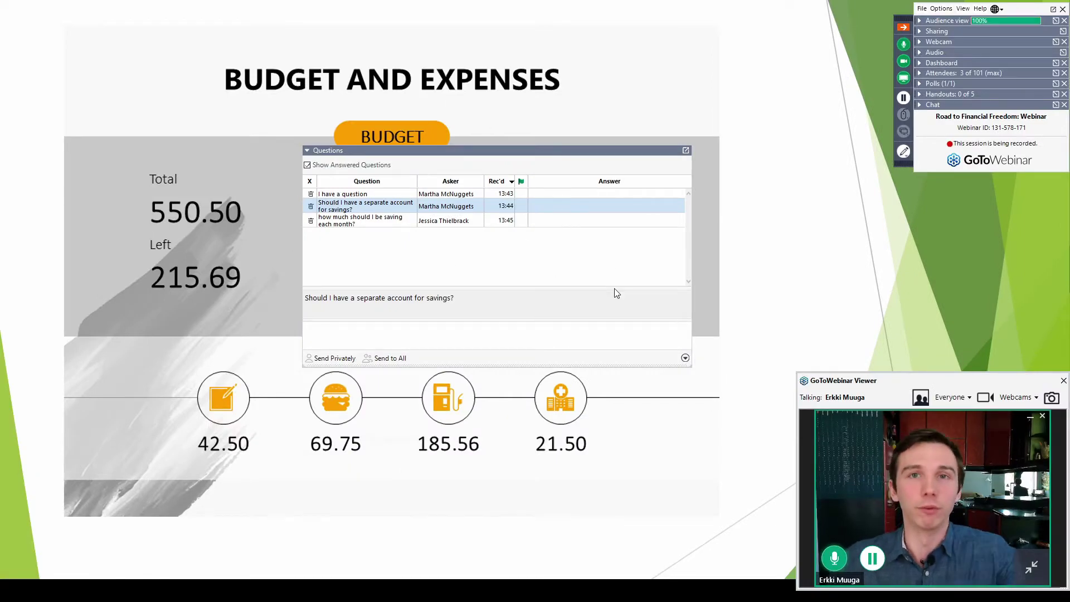
text(Yes, it would be better to have a separate account for your savings.)
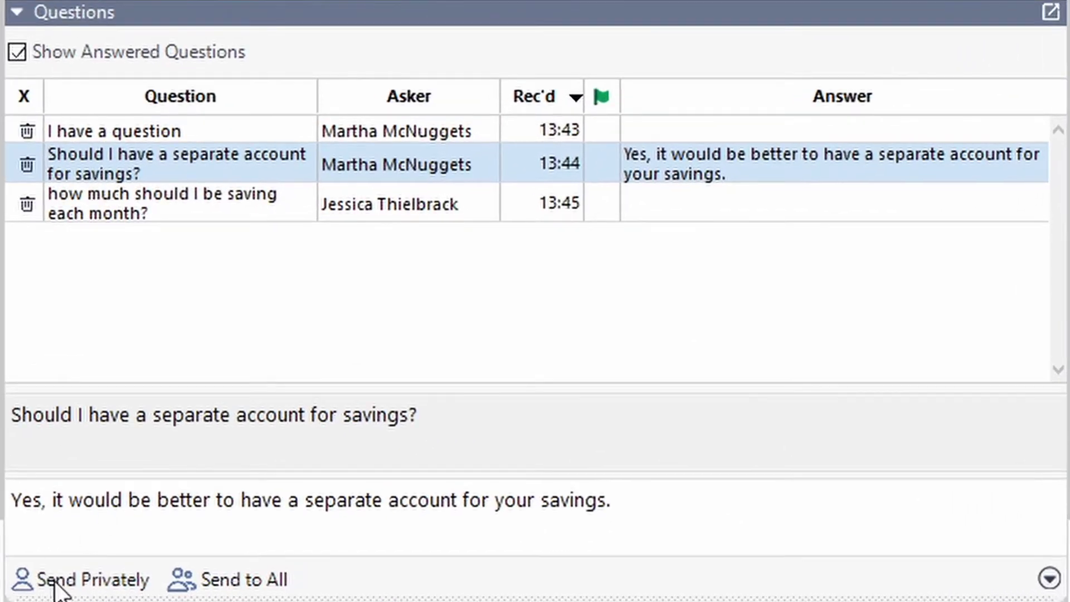
click(60, 585)
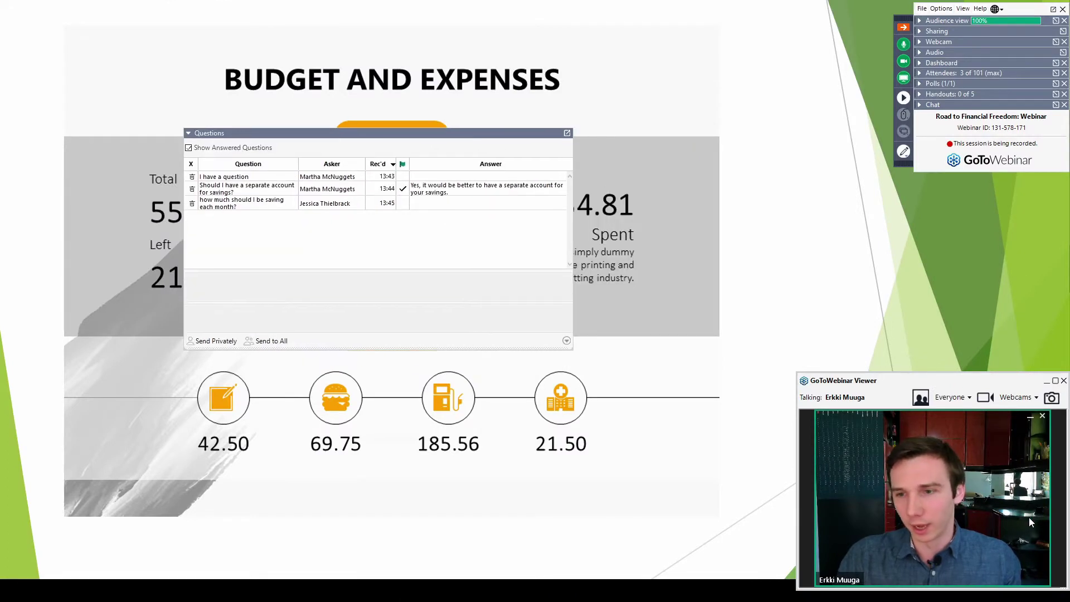
mouse_move(951, 378)
mouse_down()
mouse_move(895, 372)
mouse_move(935, 367)
mouse_up()
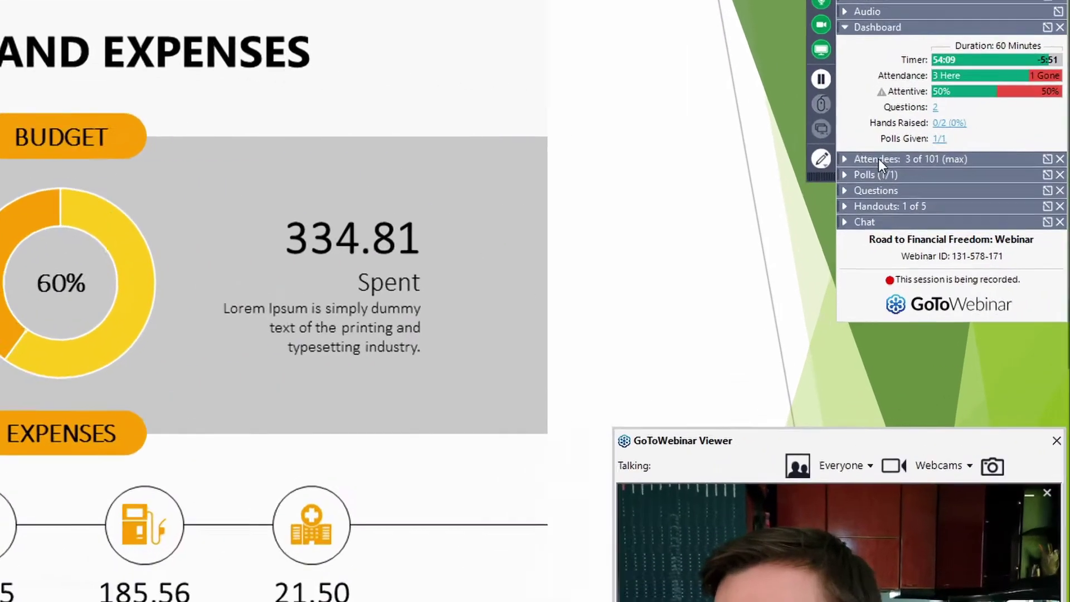
Step: Show the attendee list in the control panel
click(878, 159)
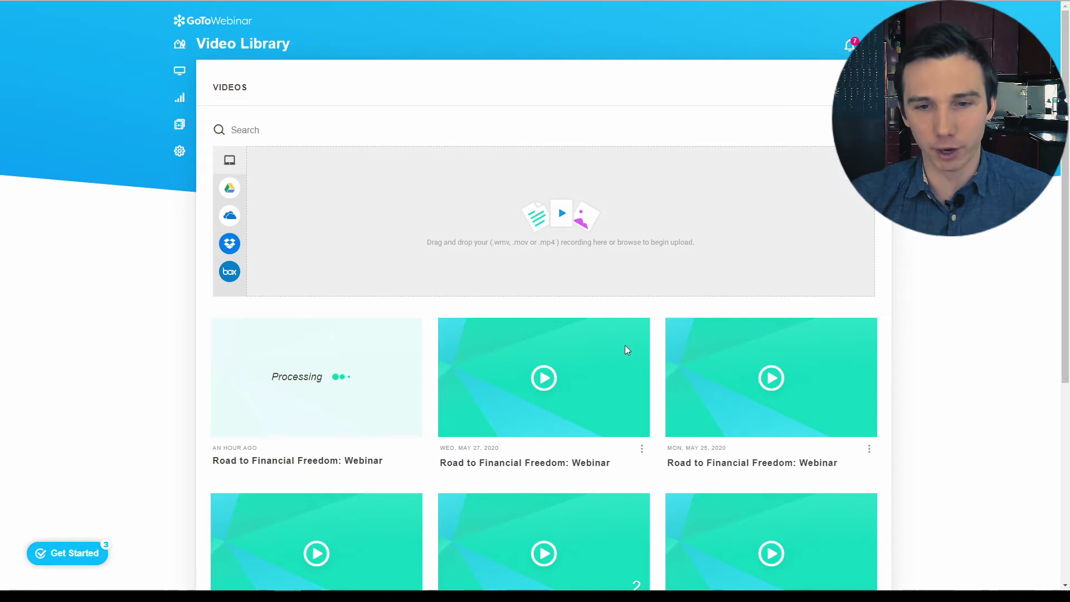
Step: Open the May 27 recording in Edit Video and mark a timeline section to cut
scroll(576, 256, down, 3)
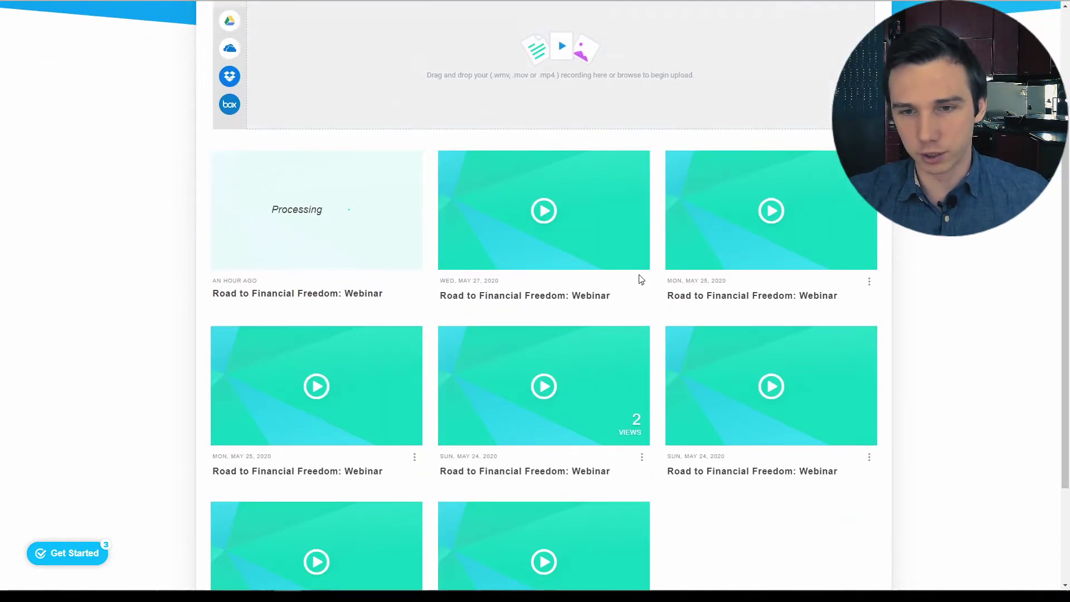
click(642, 282)
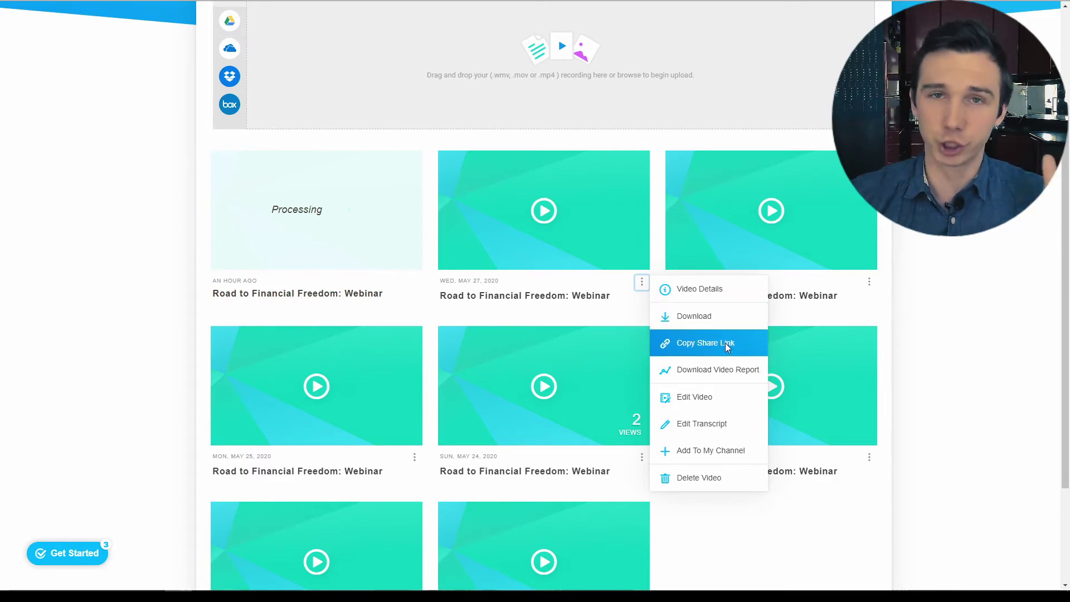
click(723, 405)
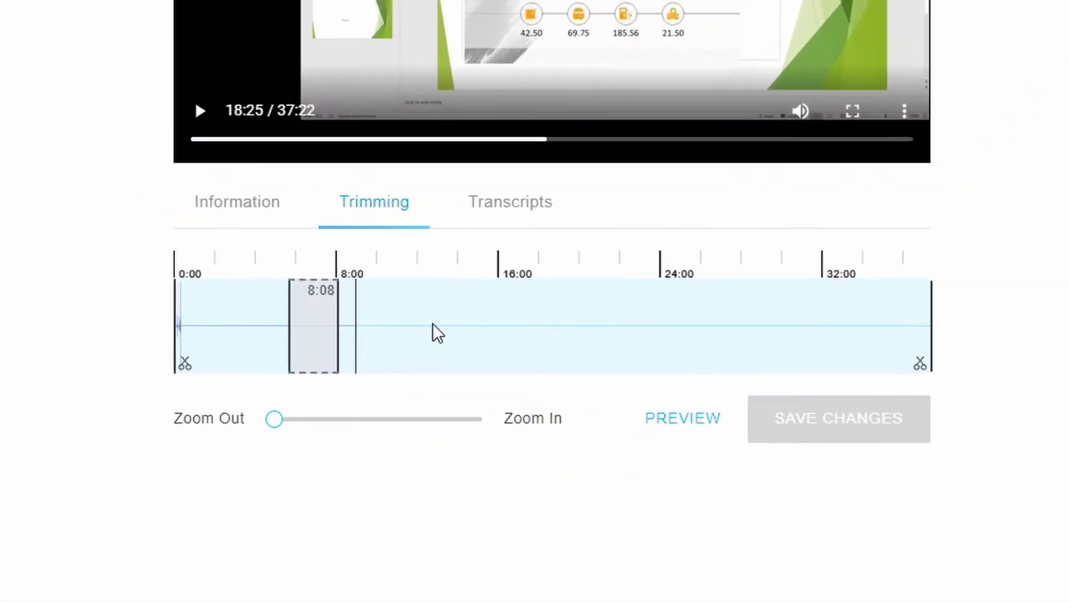
click(480, 388)
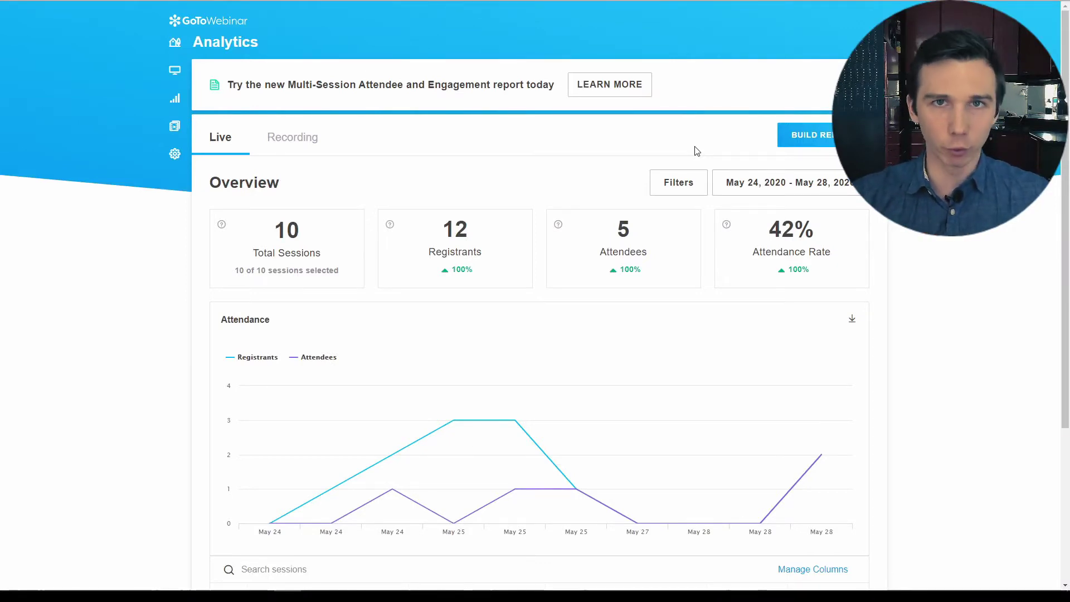
Step: Build a Session Overview report for all 10 sessions and download it as Excel
mouse_move(769, 394)
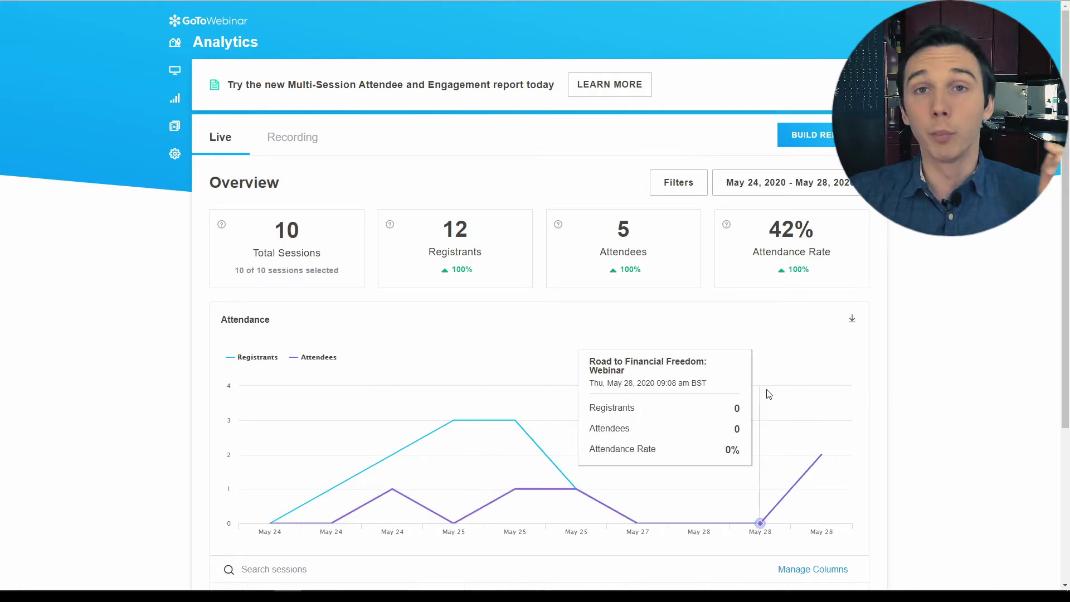
click(831, 137)
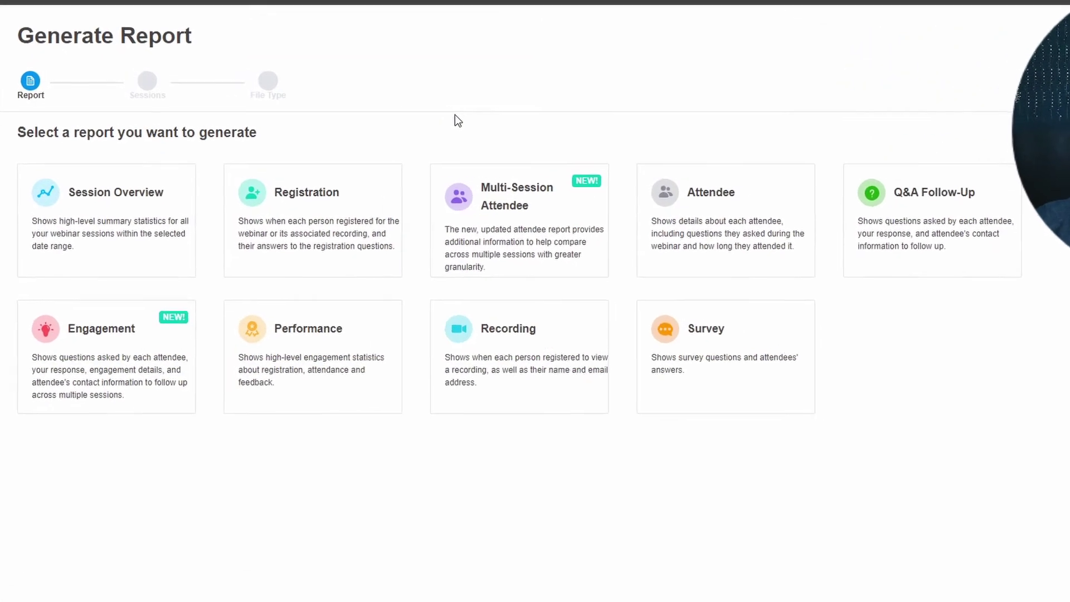
click(146, 212)
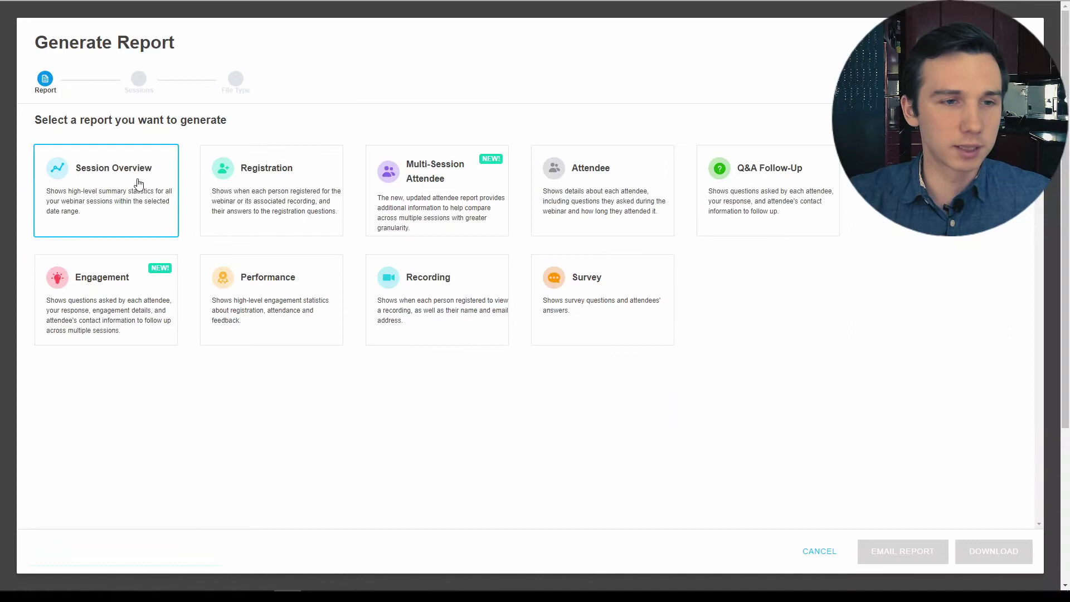
click(139, 183)
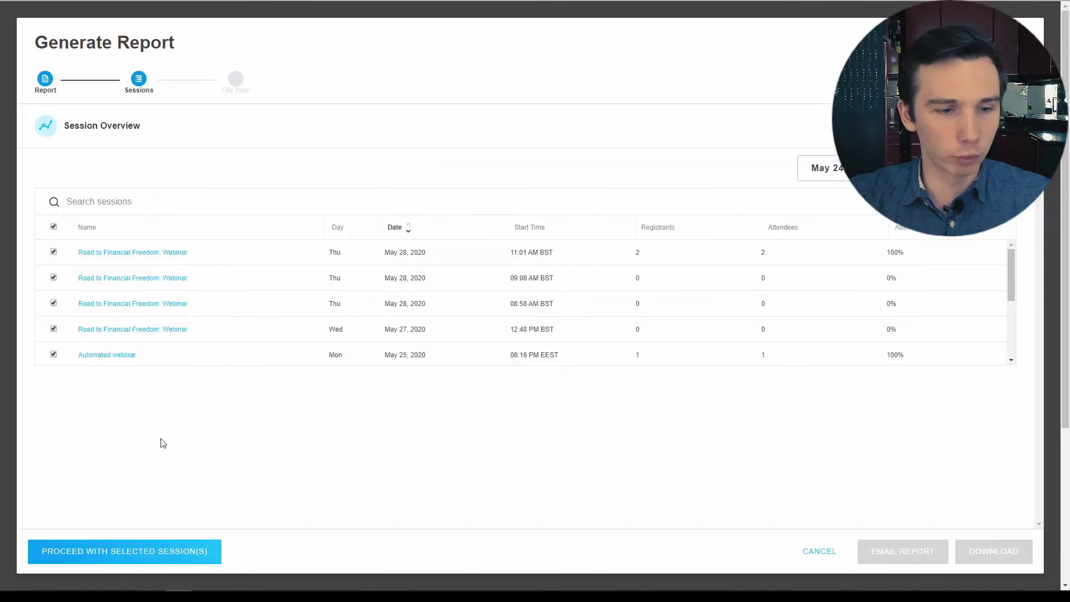
click(157, 552)
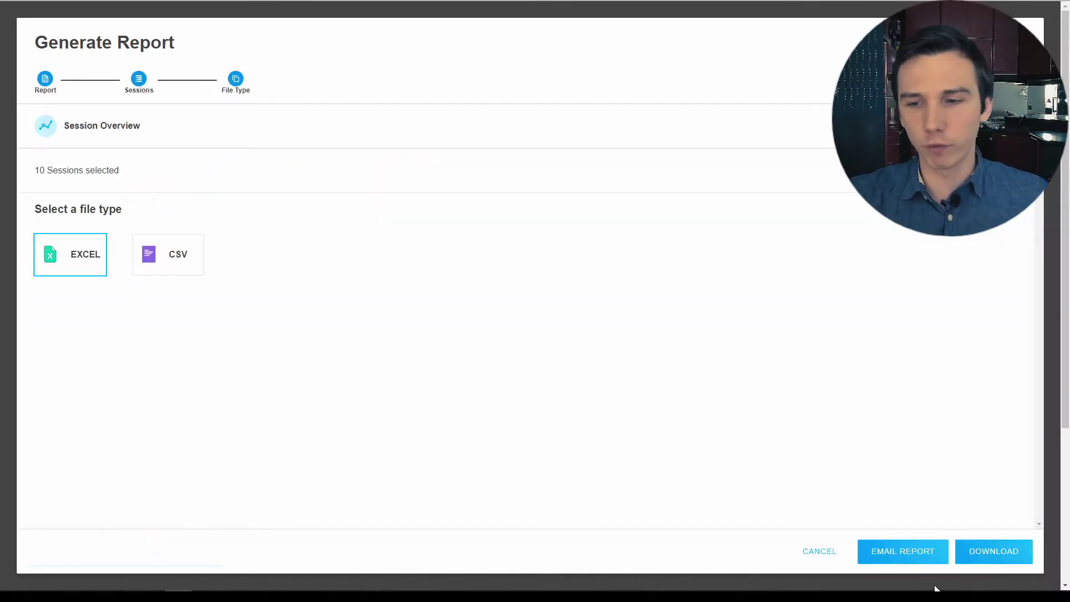
click(1001, 554)
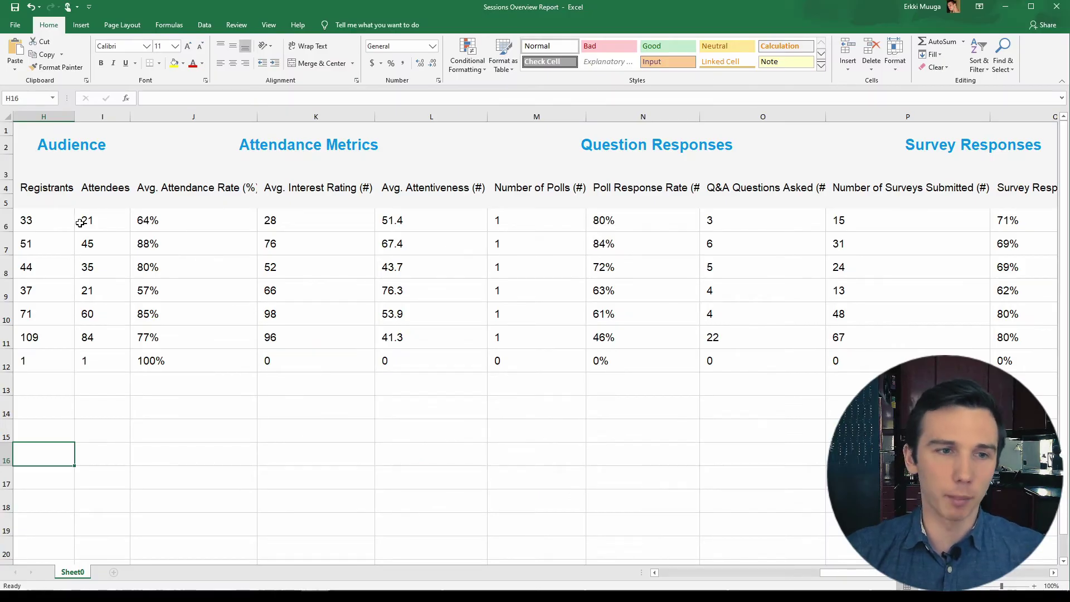
click(192, 188)
click(444, 187)
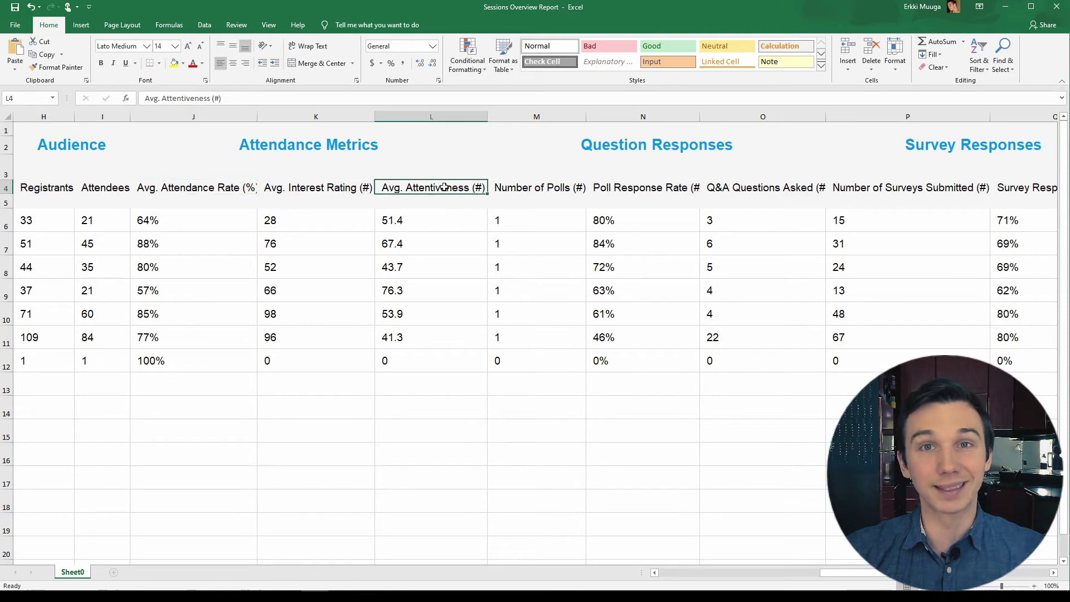
click(535, 187)
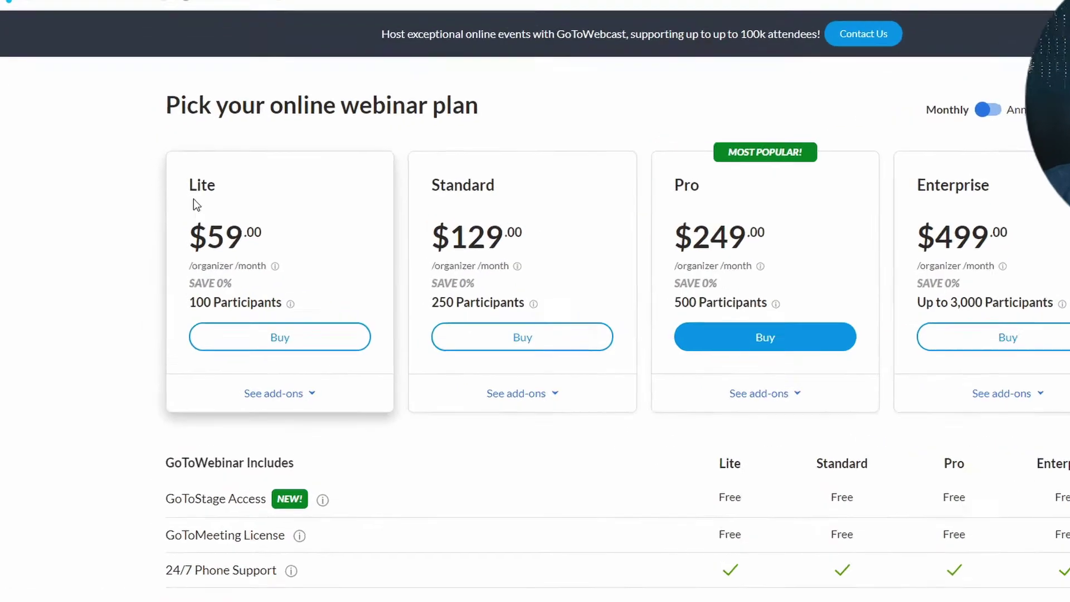
Step: Highlight the Lite and then the Standard plan names on the pricing page
double_click(192, 190)
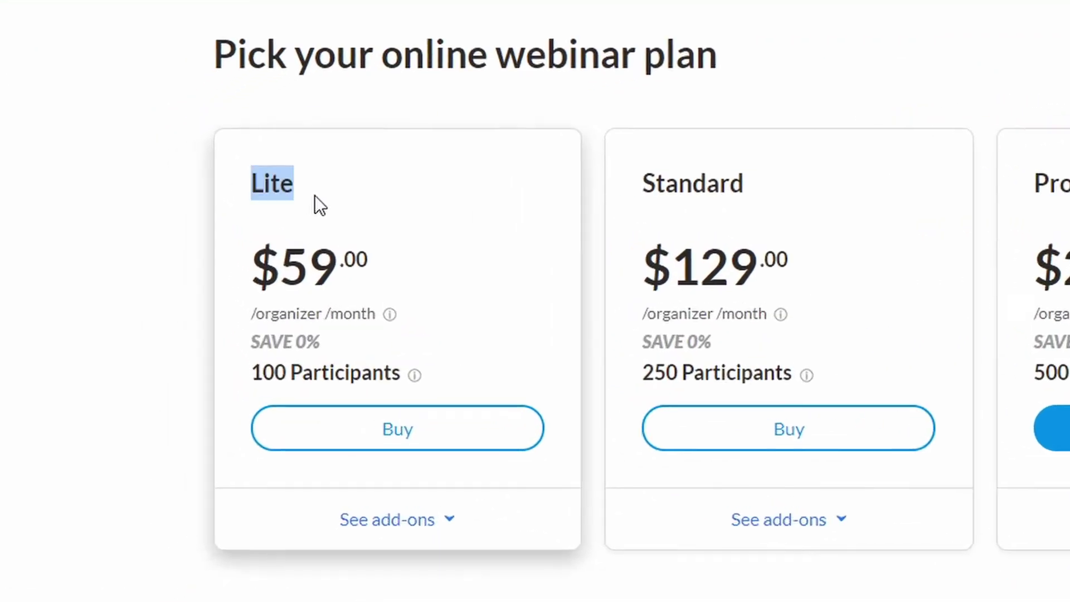
click(478, 329)
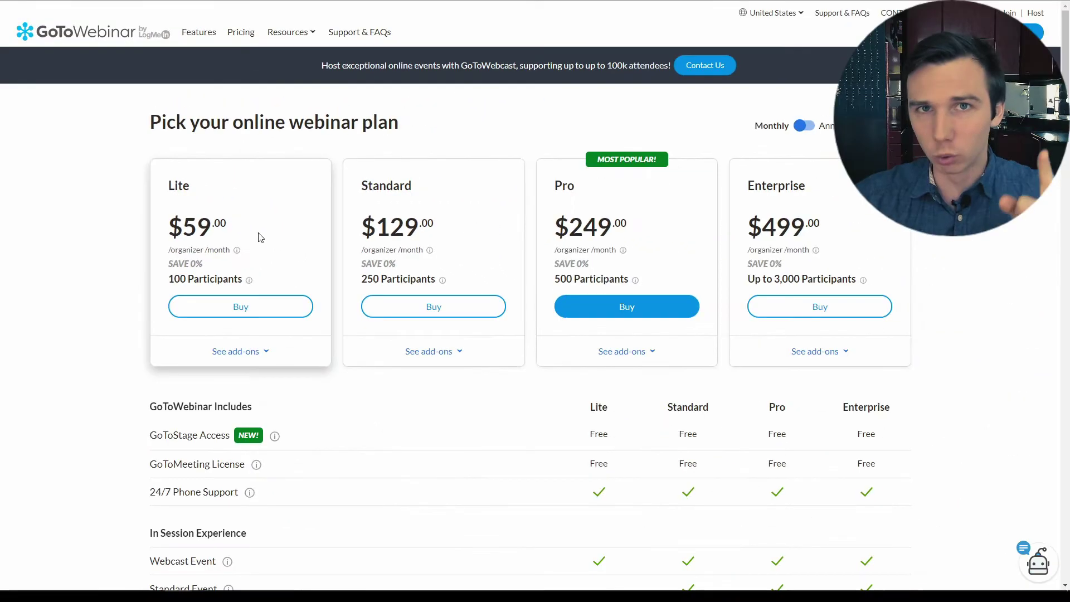
scroll(414, 257, down, 5)
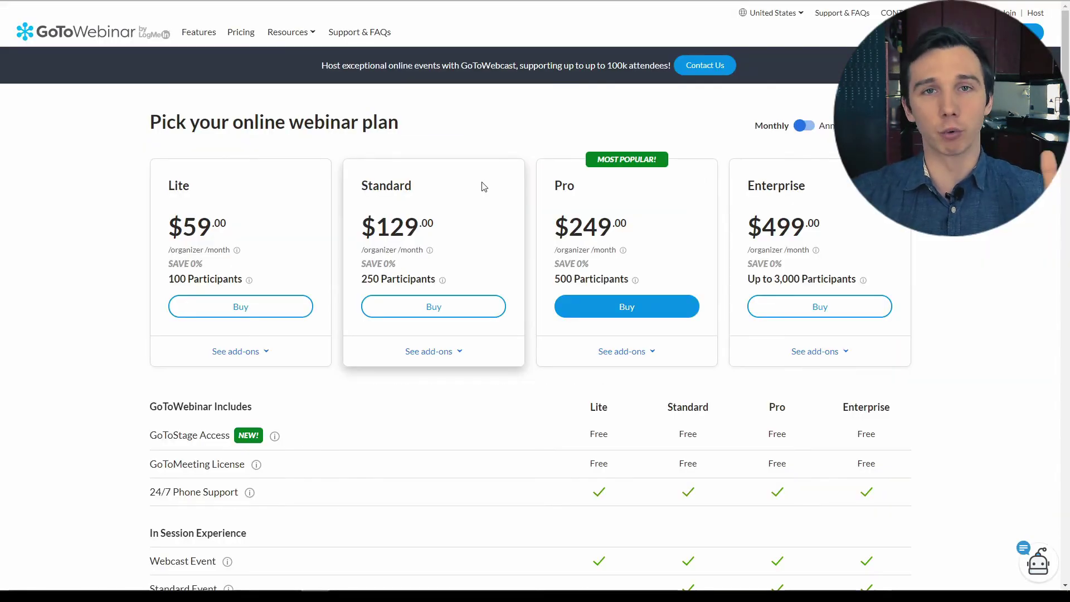
drag(420, 185, 361, 185)
click(480, 186)
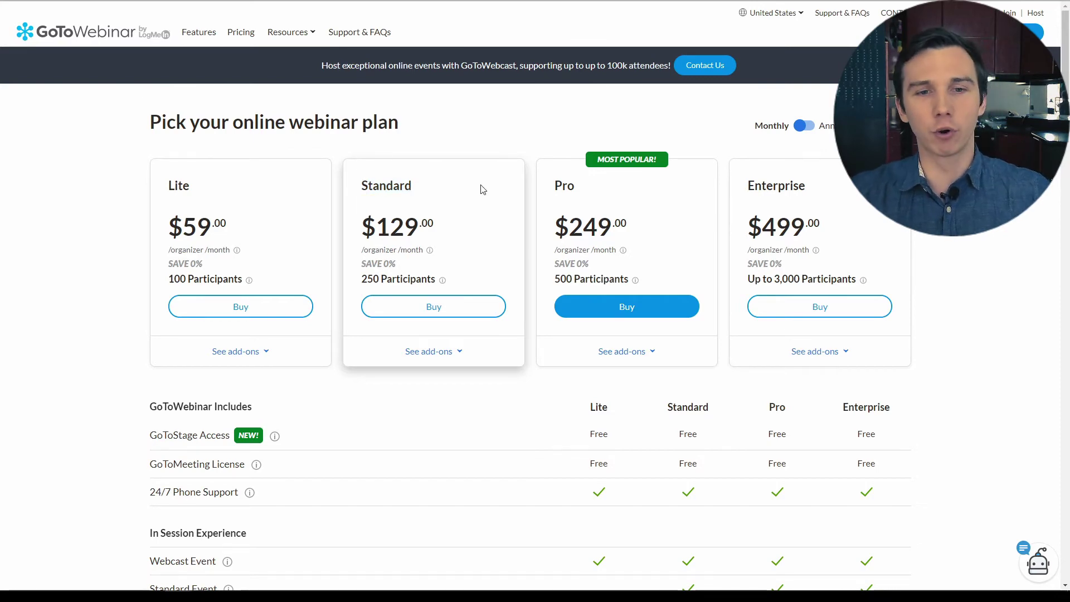